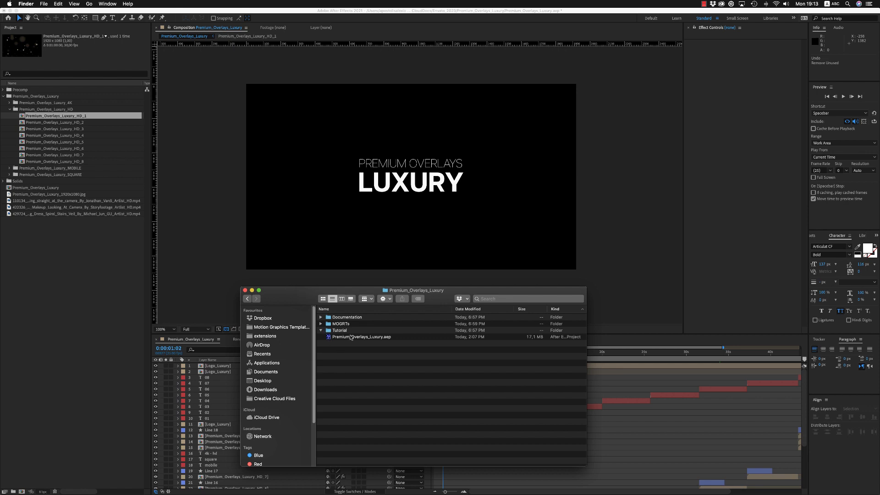
- Expand the MOGRTs and Documentation folders and open the installation destination path notes
{"action": "left_click", "coordinate": [351, 337]}
{"action": "left_click", "coordinate": [321, 324]}
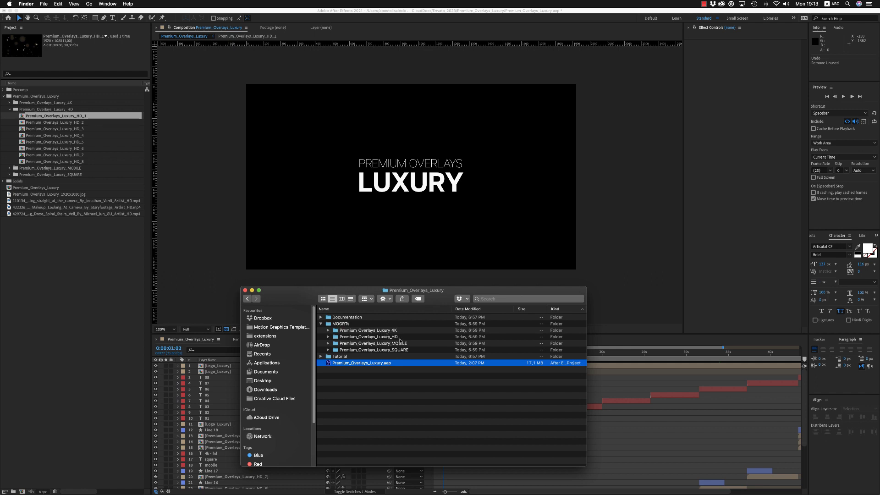
{"action": "left_click", "coordinate": [321, 317]}
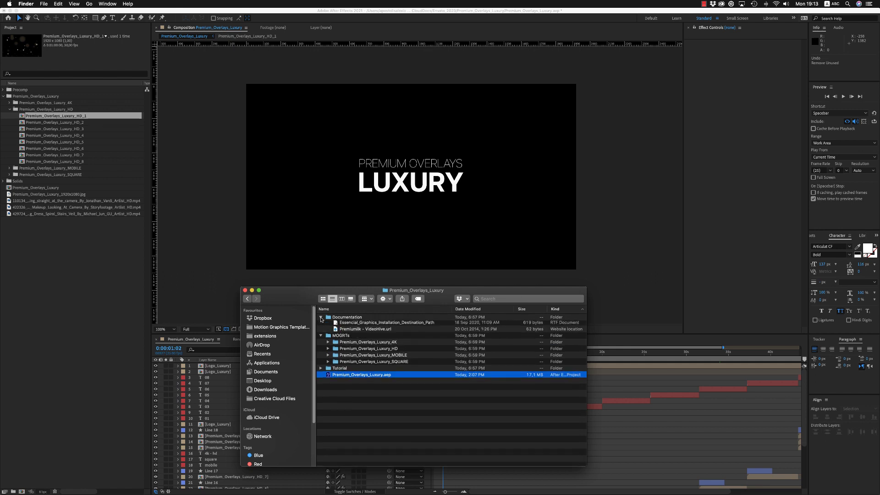
{"action": "left_click", "coordinate": [359, 324]}
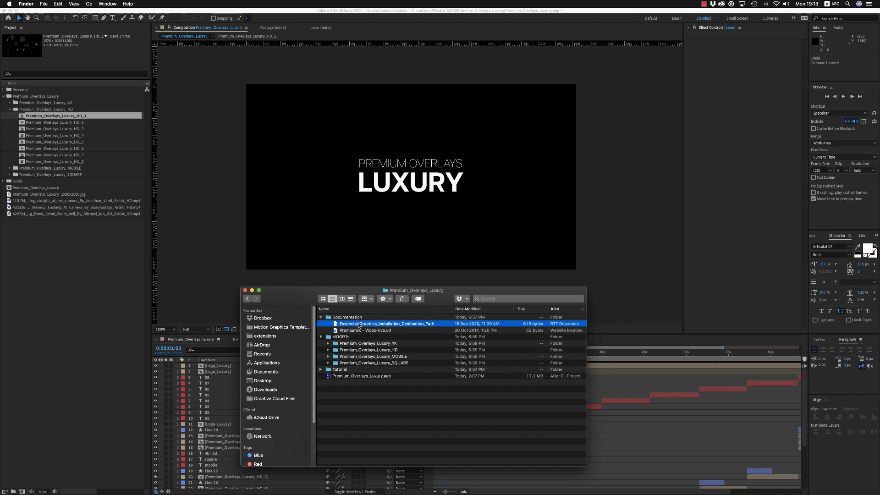
{"action": "double_click", "coordinate": [374, 325]}
- Close the installation notes, collapse the folders and return to After Effects
{"action": "left_click_drag", "start_coordinate": [185, 43], "coordinate": [303, 204]}
{"action": "left_click", "coordinate": [228, 201]}
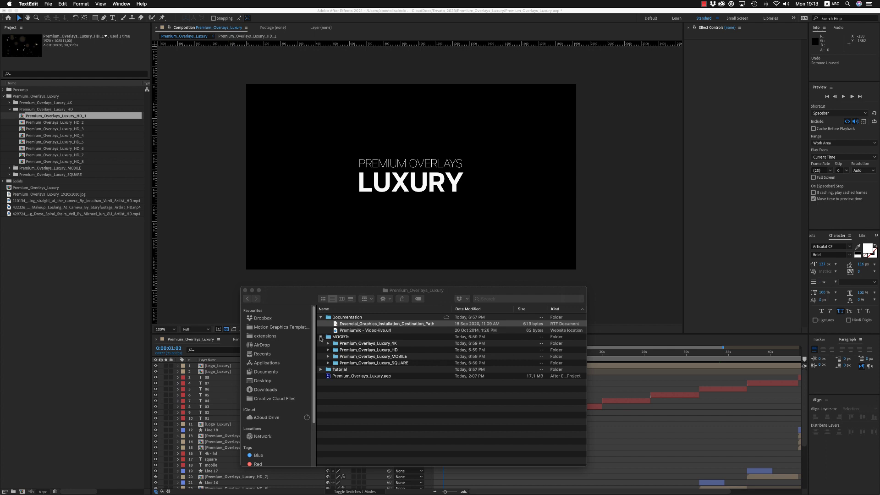
{"action": "left_click", "coordinate": [321, 337]}
{"action": "left_click", "coordinate": [321, 317]}
- Open Premium_Overlays_Luxury_HD_1 from the Premium_Overlays_Luxury_HD folder and scrub its bokeh animation
{"action": "left_click", "coordinate": [68, 271]}
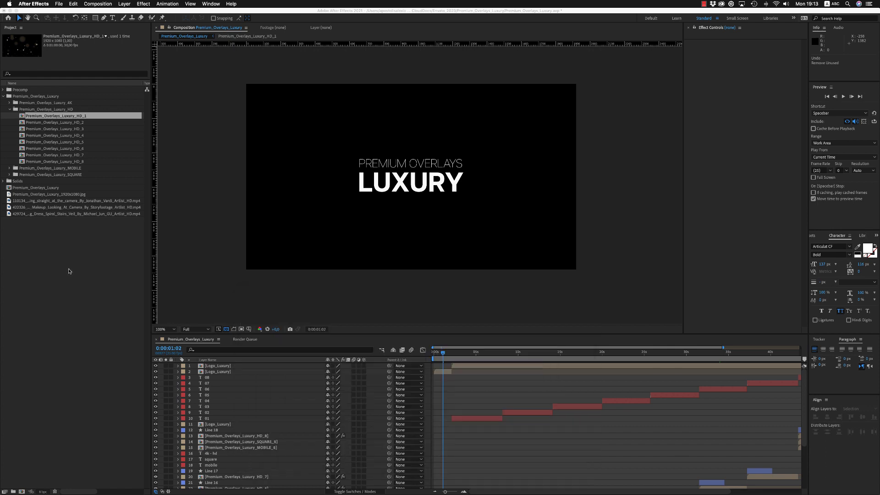
{"action": "left_click", "coordinate": [39, 111]}
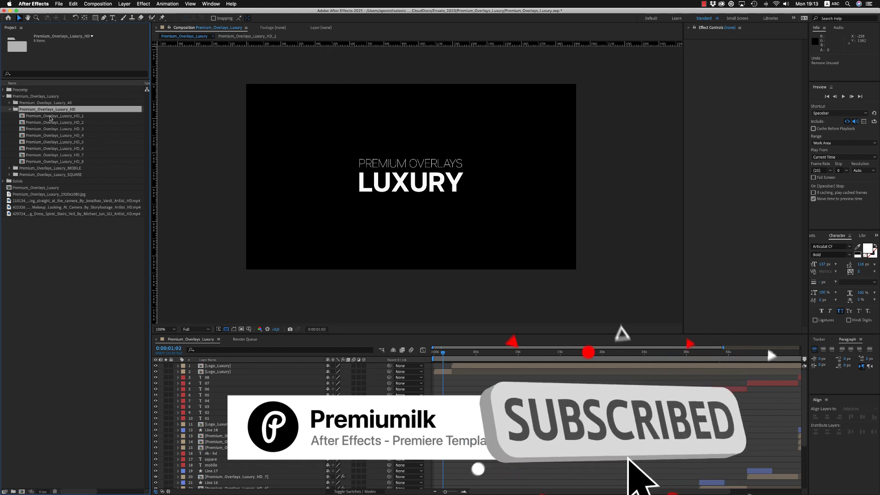
{"action": "double_click", "coordinate": [50, 117]}
{"action": "left_click_drag", "start_coordinate": [439, 352], "coordinate": [454, 353]}
{"action": "left_click", "coordinate": [67, 201]}
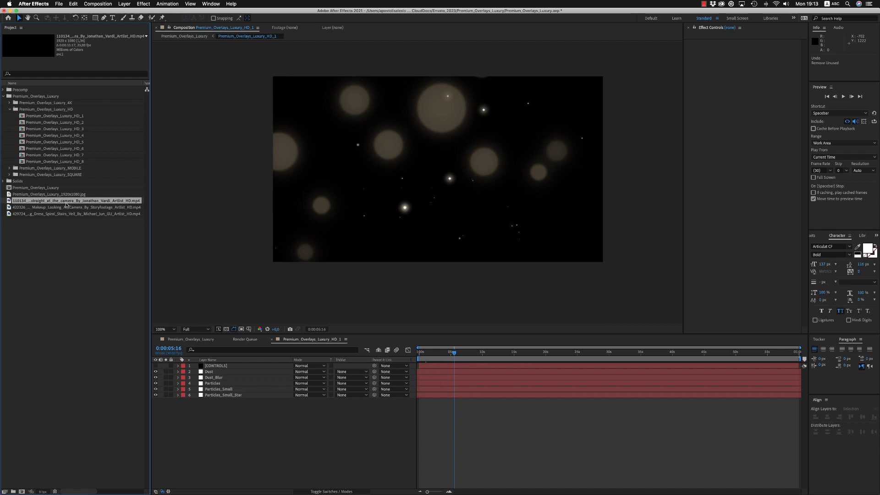
{"action": "left_click", "coordinate": [97, 4]}
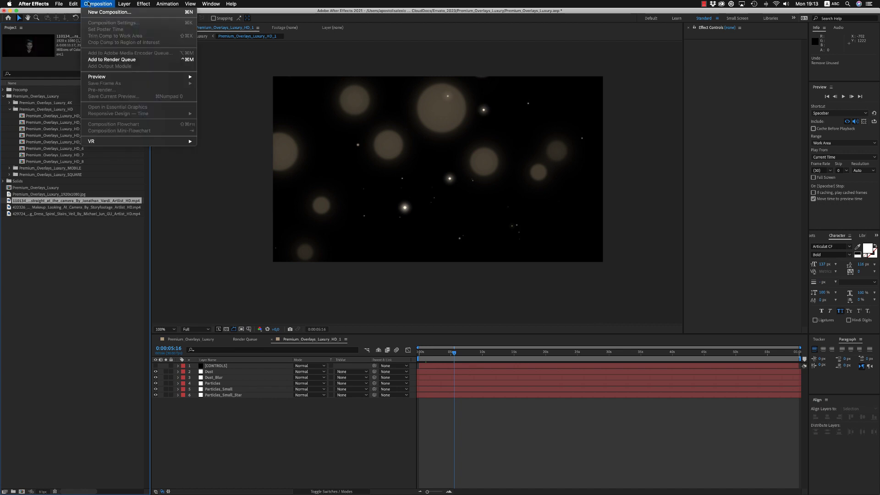
- Create a new 1920 × 1080 composition, Comp 1
{"action": "left_click", "coordinate": [105, 13]}
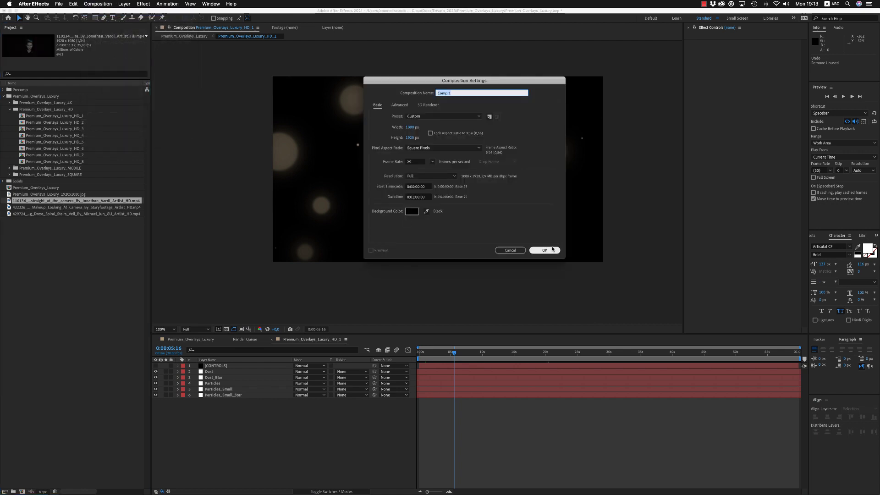
{"action": "left_click", "coordinate": [410, 127]}
{"action": "type", "text": "192"}
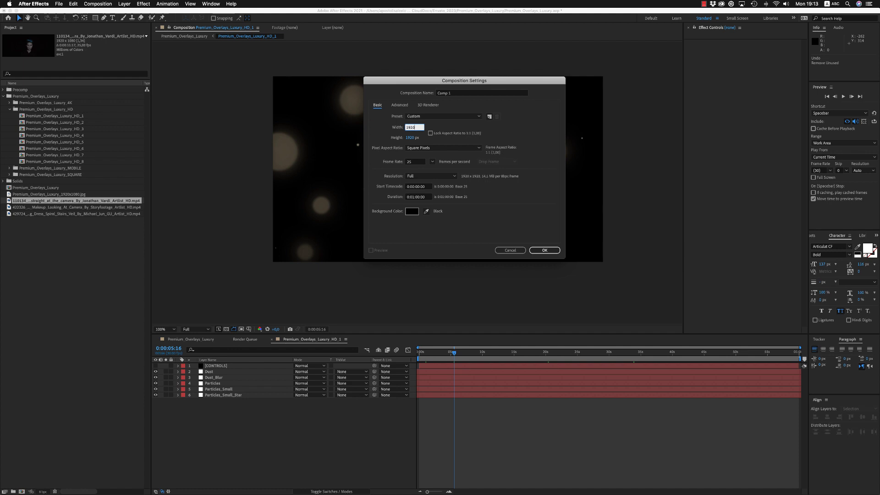
{"action": "type", "text": "0"}
{"action": "left_click", "coordinate": [409, 138]}
{"action": "type", "text": "1089"}
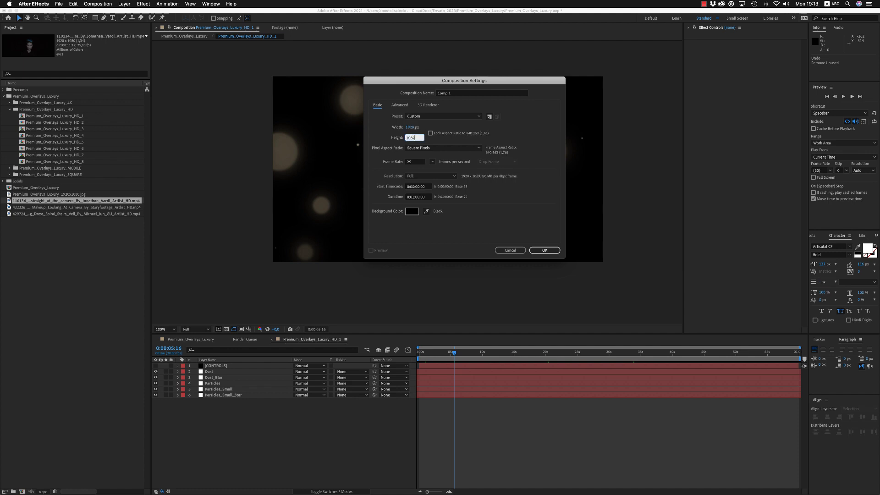
{"action": "key", "text": "BackSpace"}
{"action": "type", "text": "0"}
{"action": "key", "text": "Return"}
- Add the 429724 spiral-stairs clip to Comp 1 with the Premium_Overlays_Luxury_HD_1 bokeh above it
{"action": "left_click", "coordinate": [40, 214]}
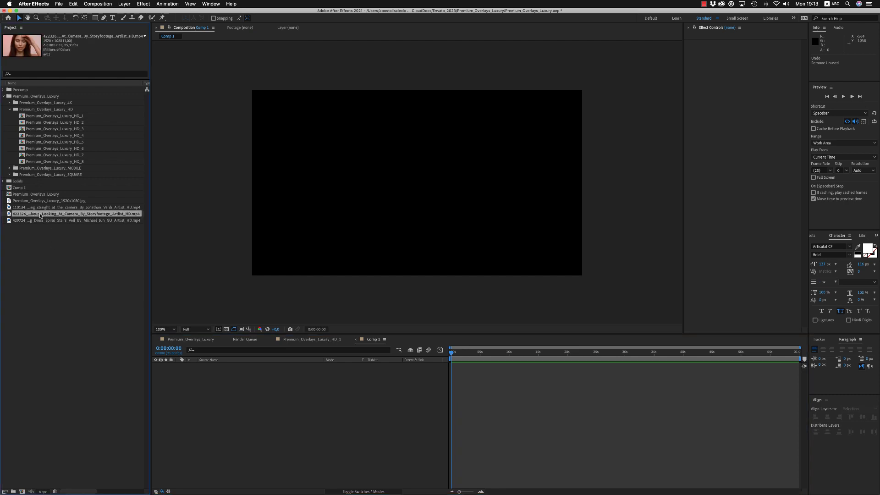
{"action": "left_click", "coordinate": [41, 207]}
{"action": "left_click", "coordinate": [41, 221]}
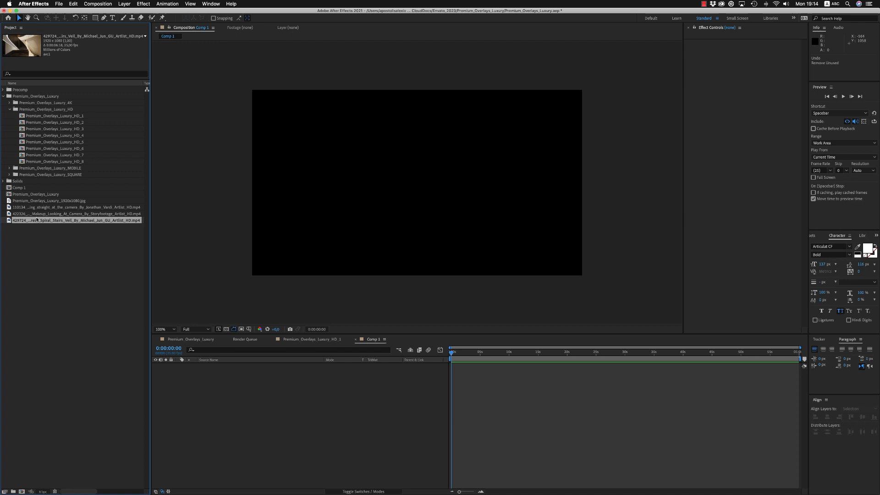
{"action": "left_click_drag", "start_coordinate": [39, 221], "coordinate": [432, 371]}
{"action": "mouse_move", "coordinate": [480, 357]}
{"action": "left_mouse_down"}
{"action": "mouse_move", "coordinate": [465, 353]}
{"action": "mouse_move", "coordinate": [475, 352]}
{"action": "left_mouse_up"}
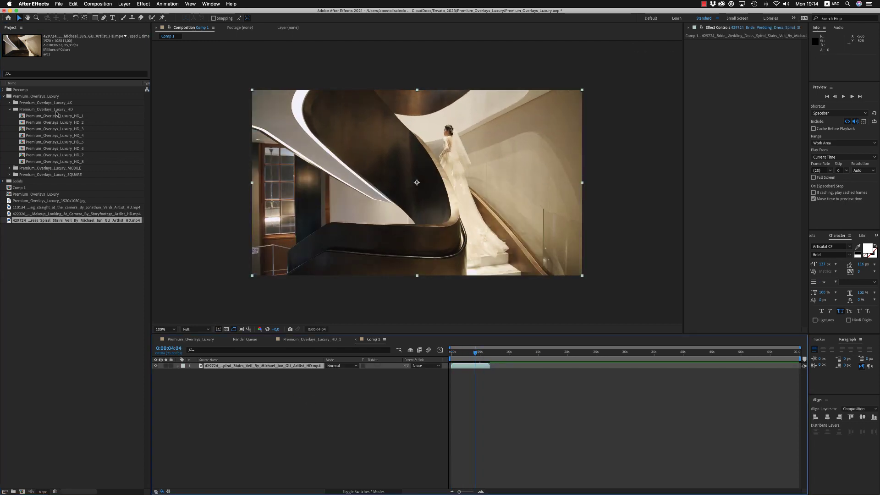
{"action": "left_click_drag", "start_coordinate": [56, 116], "coordinate": [282, 366]}
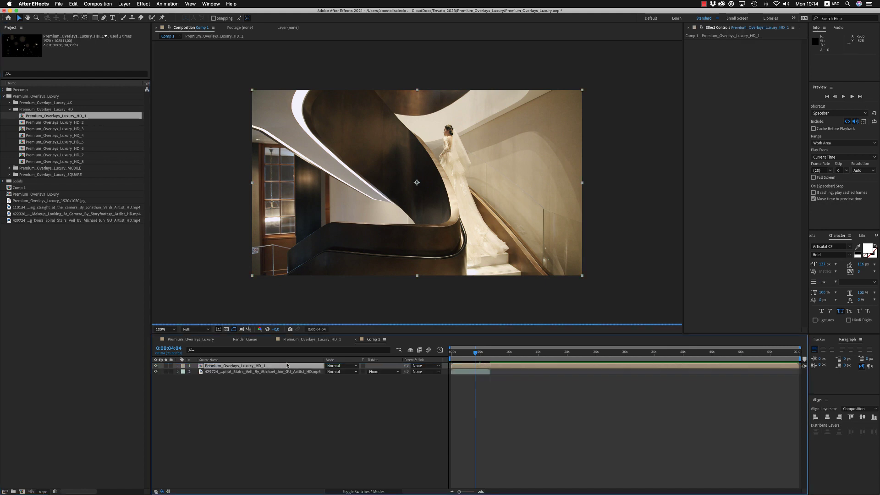
- Set the bokeh layer to Screen blend mode and expose its Essential Properties controls
{"action": "left_click", "coordinate": [343, 366]}
{"action": "left_click", "coordinate": [352, 299]}
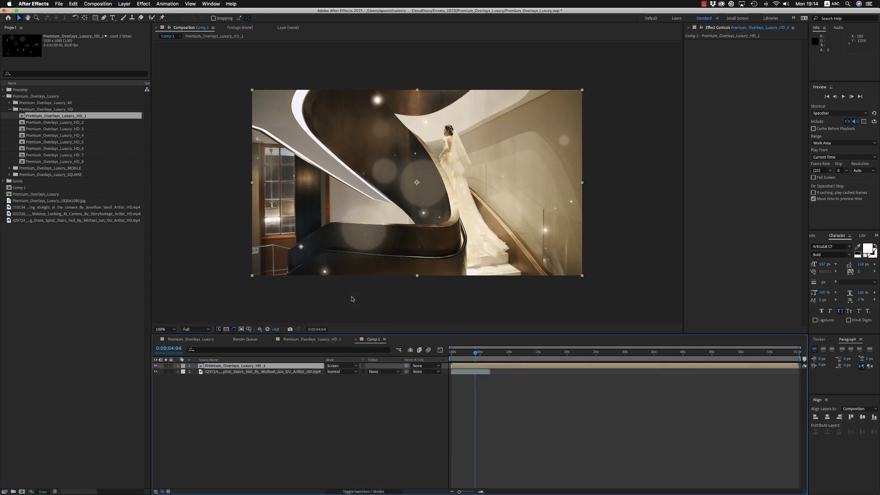
{"action": "left_click_drag", "start_coordinate": [475, 353], "coordinate": [467, 353]}
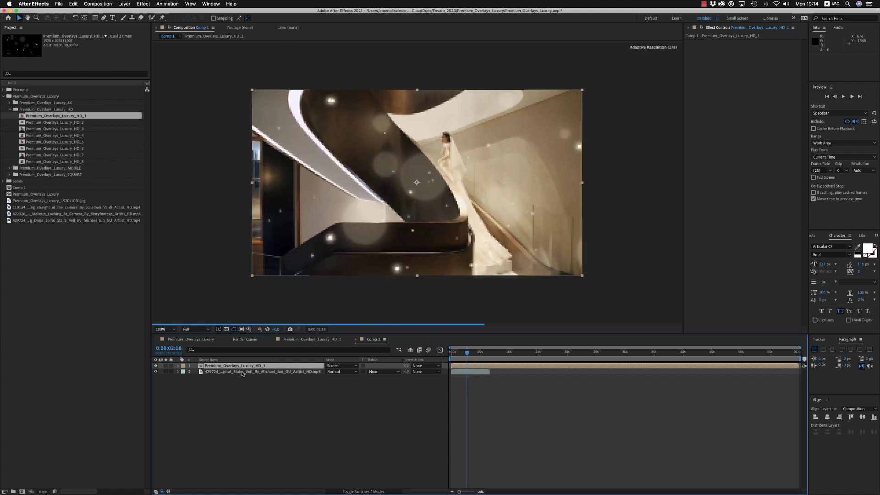
{"action": "left_click", "coordinate": [178, 366]}
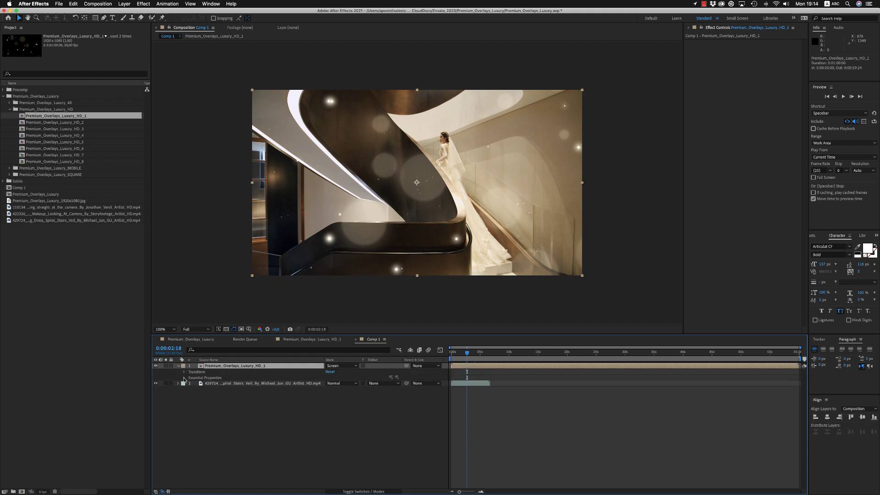
{"action": "left_click", "coordinate": [184, 378]}
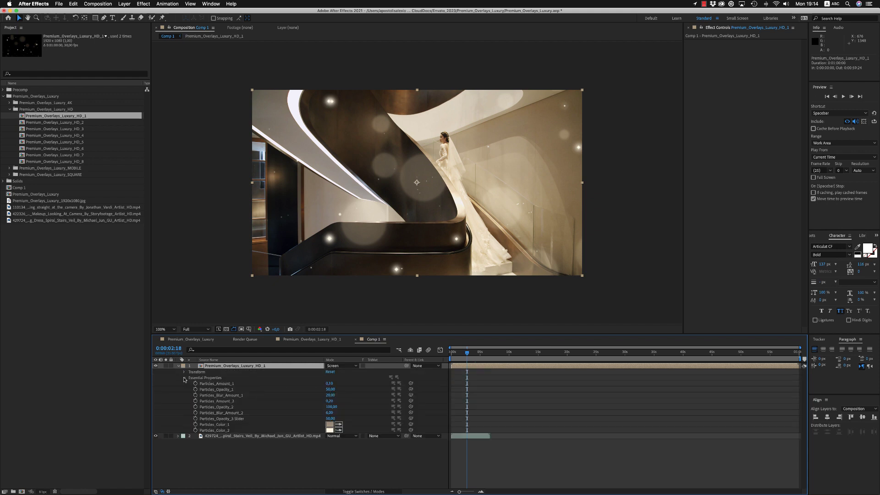
{"action": "left_click", "coordinate": [210, 378]}
- Peek inside the Premium_Overlays_Luxury_HD_1 precomp, then close it and return to Comp 1
{"action": "double_click", "coordinate": [221, 370]}
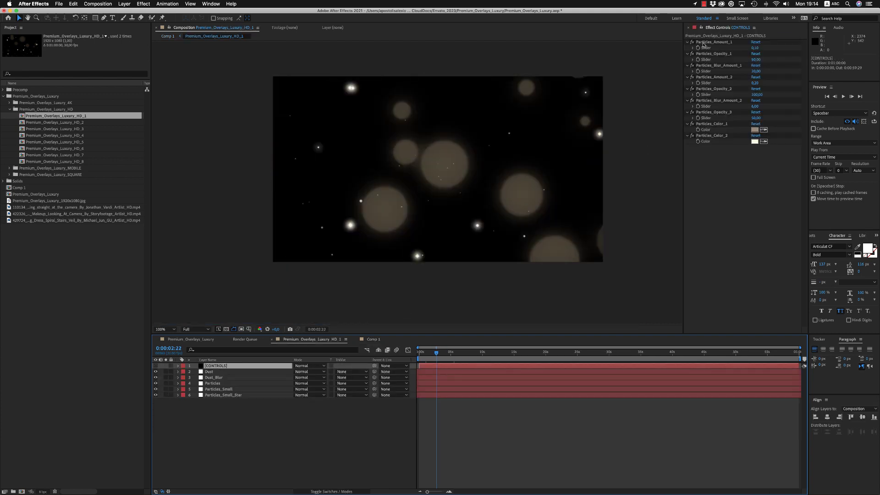
{"action": "left_click", "coordinate": [277, 307]}
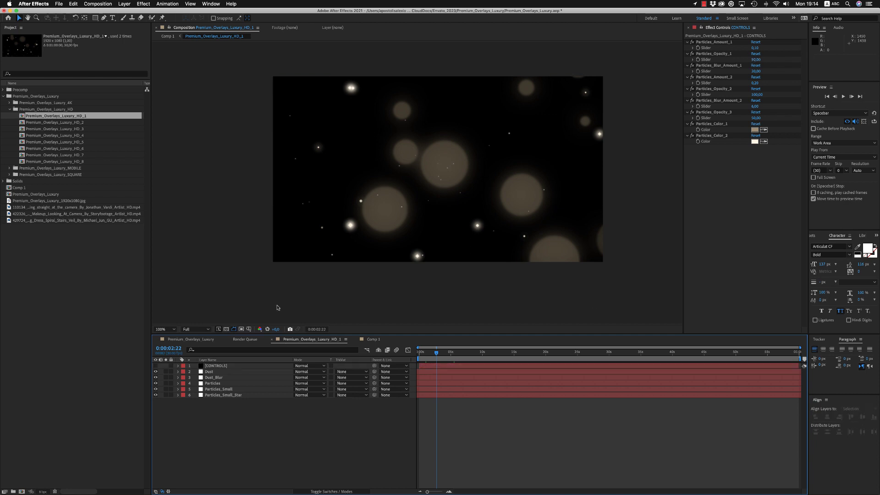
{"action": "left_click", "coordinate": [272, 340]}
- Try Particles_Amount_2 at 0.30, then revert it to 0.20
{"action": "left_click", "coordinate": [246, 453]}
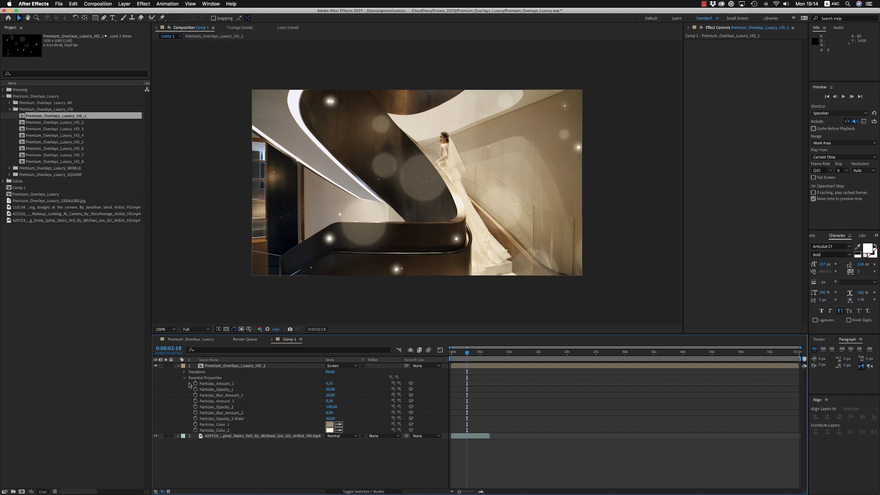
{"action": "left_click", "coordinate": [329, 383]}
{"action": "key", "text": "Return"}
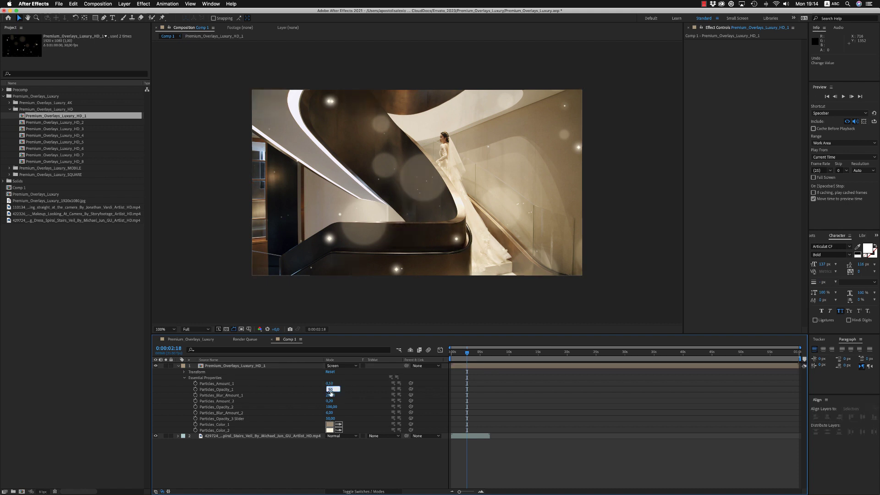
{"action": "left_click", "coordinate": [331, 395]}
{"action": "left_click", "coordinate": [331, 401]}
{"action": "key", "text": "Return"}
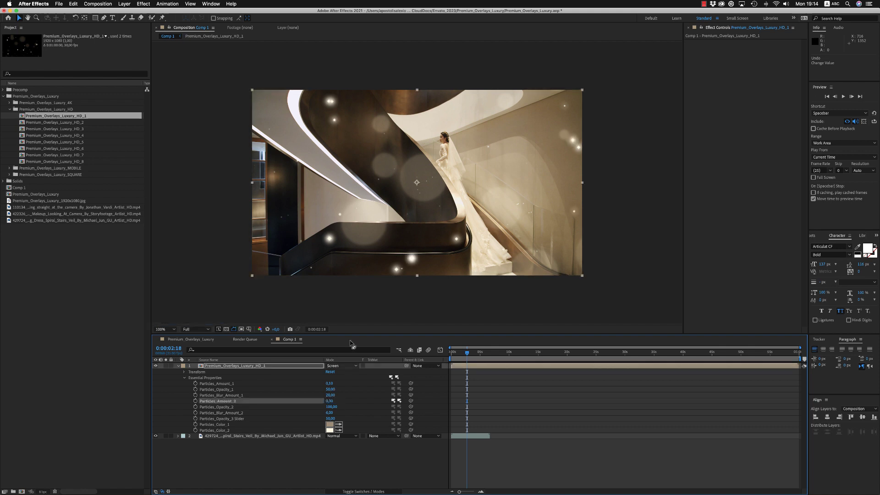
{"action": "key", "text": "super+z"}
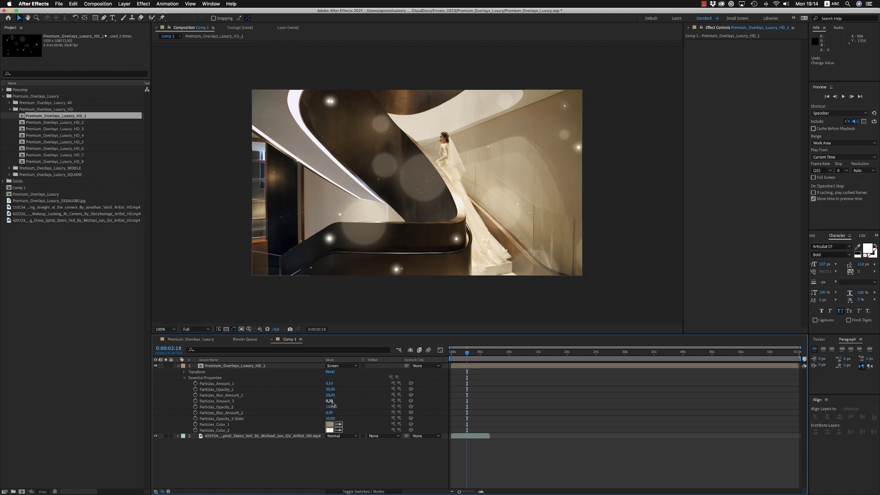
- Check Particles_Opacity_2 at 100 and revert a Particles_Opacity_3 Slider edit back to 50
{"action": "left_click", "coordinate": [330, 407]}
{"action": "left_click", "coordinate": [232, 413]}
{"action": "left_click", "coordinate": [236, 418]}
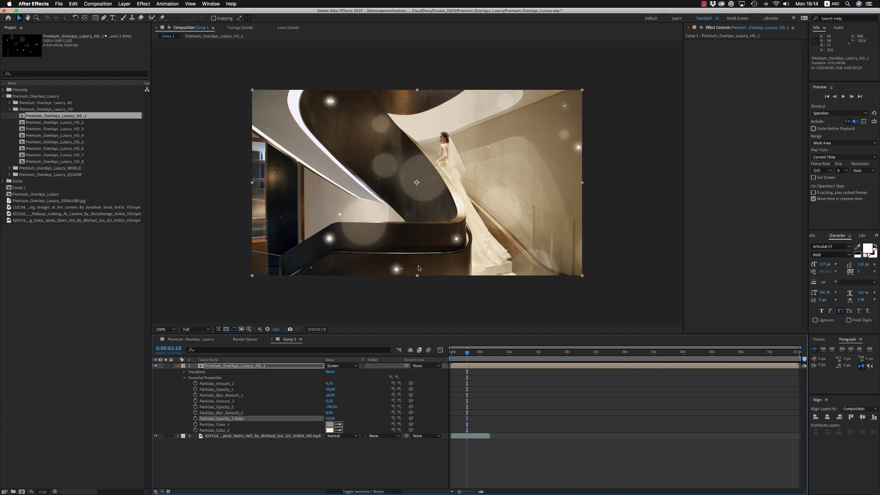
{"action": "left_click", "coordinate": [330, 418]}
{"action": "key", "text": "Return"}
{"action": "key", "text": "super+z"}
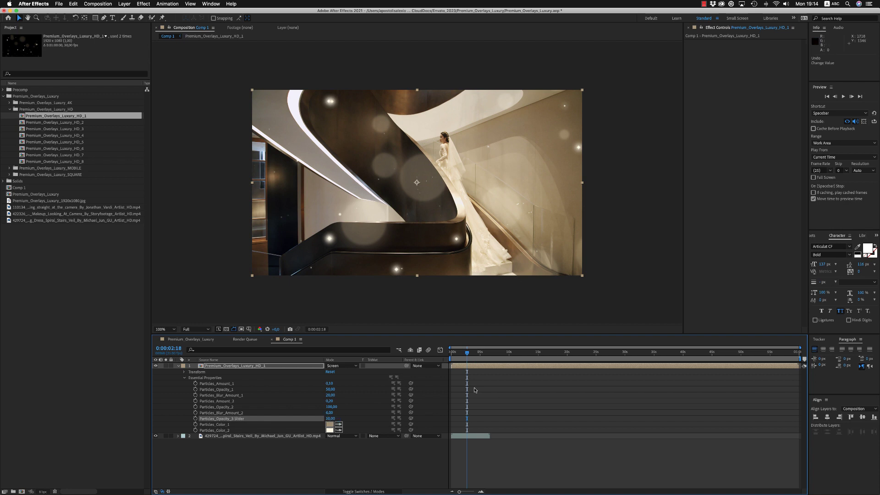
- Browse the project footage and select the blue-haired woman portrait clip
{"action": "left_click", "coordinate": [463, 352]}
{"action": "left_click", "coordinate": [41, 213]}
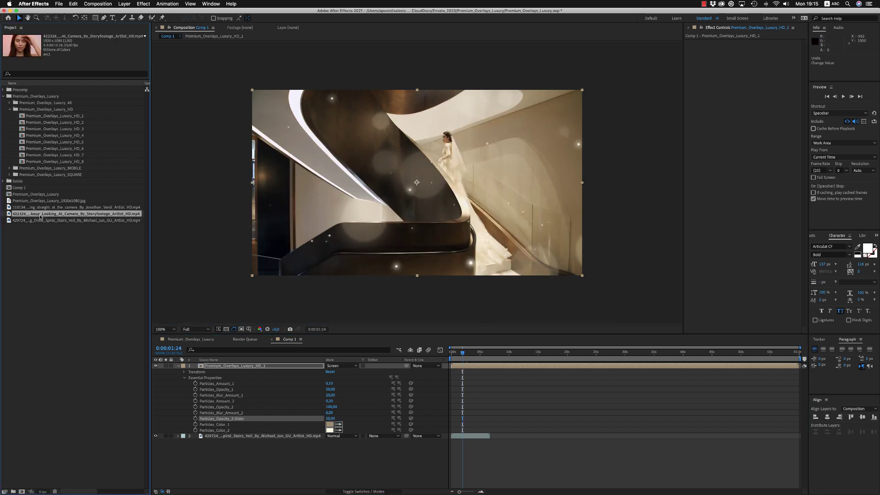
{"action": "left_click", "coordinate": [41, 221]}
{"action": "left_click", "coordinate": [34, 208]}
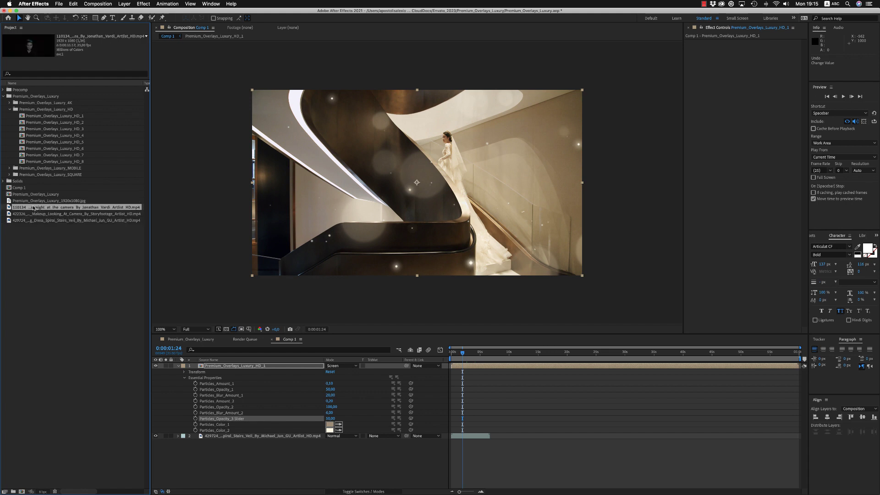
- Add the 110134 portrait as layer 3, hide the stairs layer, and undo a trial Particles_Opacity_3 value of 10
{"action": "left_click_drag", "start_coordinate": [33, 208], "coordinate": [247, 443]}
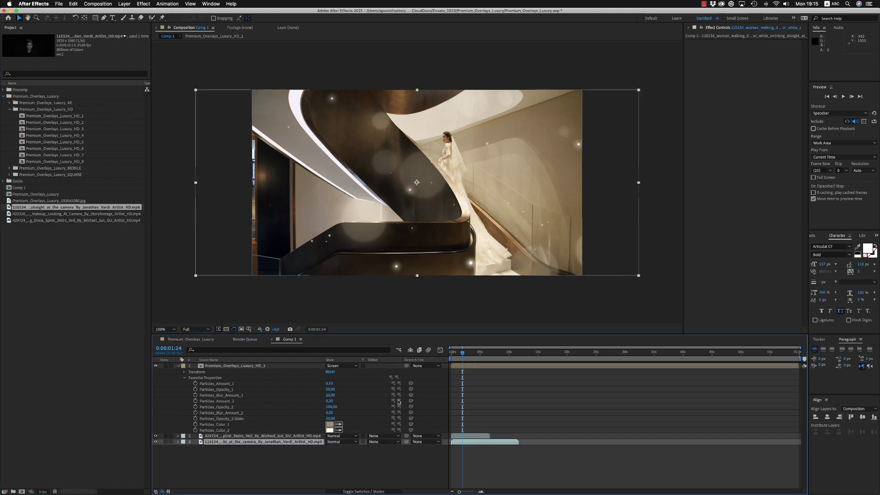
{"action": "left_click", "coordinate": [155, 436]}
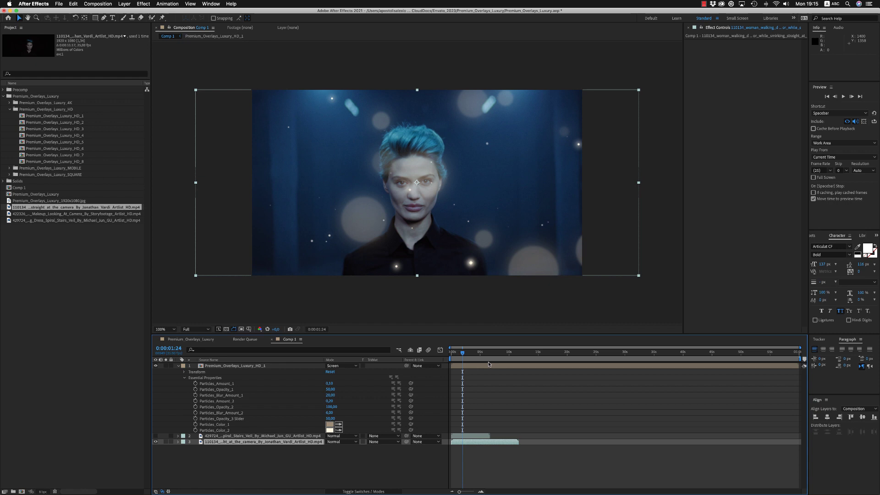
{"action": "left_click", "coordinate": [329, 418]}
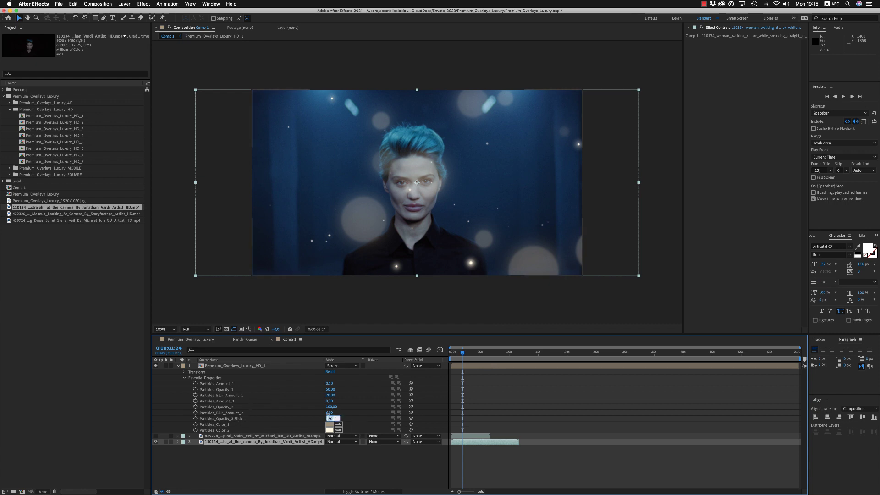
{"action": "type", "text": "100"}
{"action": "key", "text": "Return"}
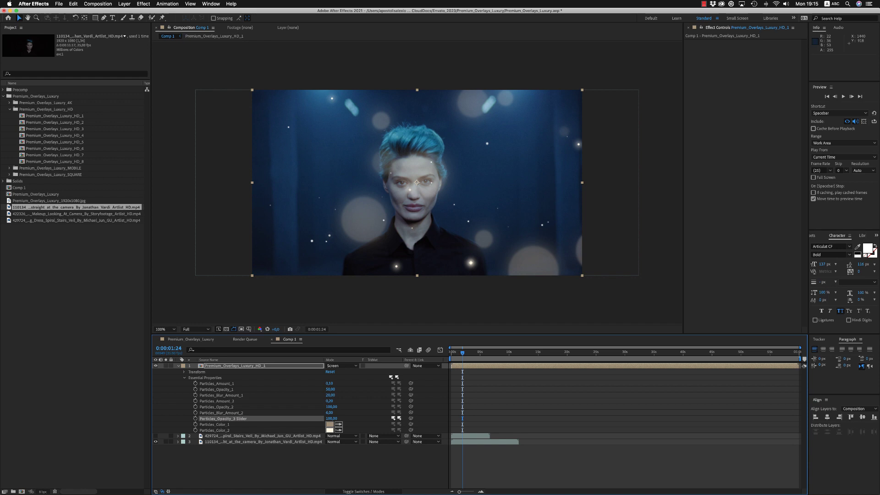
{"action": "key", "text": "super+z"}
{"action": "key", "text": "super+z"}
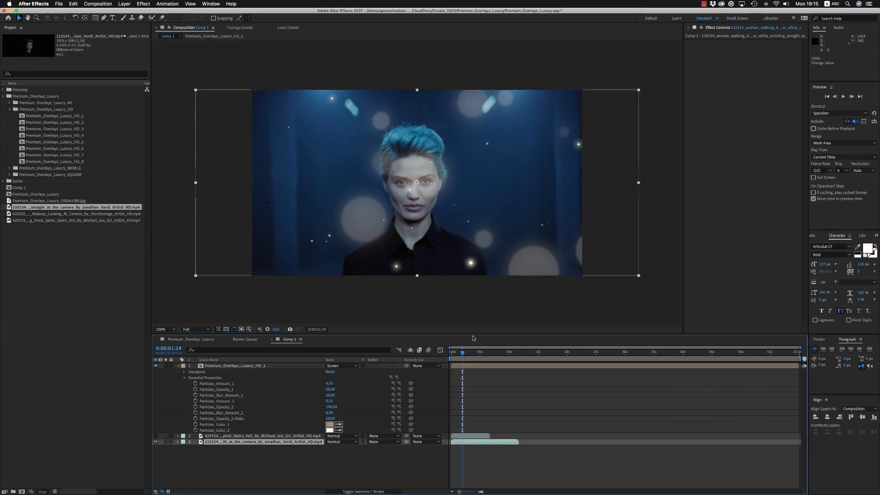
- Sample a blue from the portrait for Particles_Color_1 and lighten it in the colour picker
{"action": "key", "text": "space"}
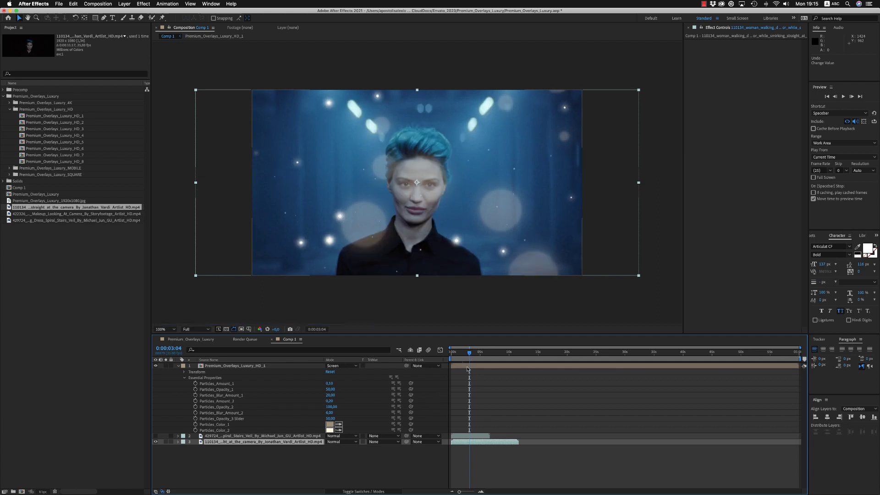
{"action": "left_click", "coordinate": [338, 425]}
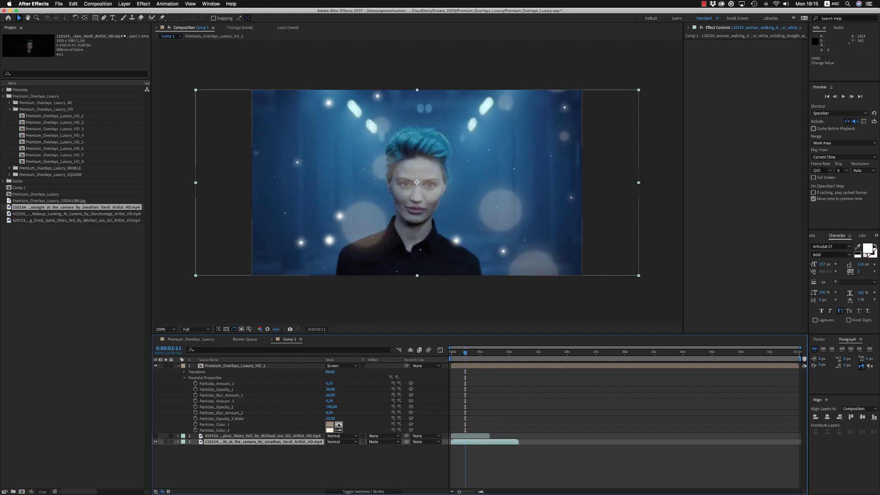
{"action": "left_click", "coordinate": [482, 195]}
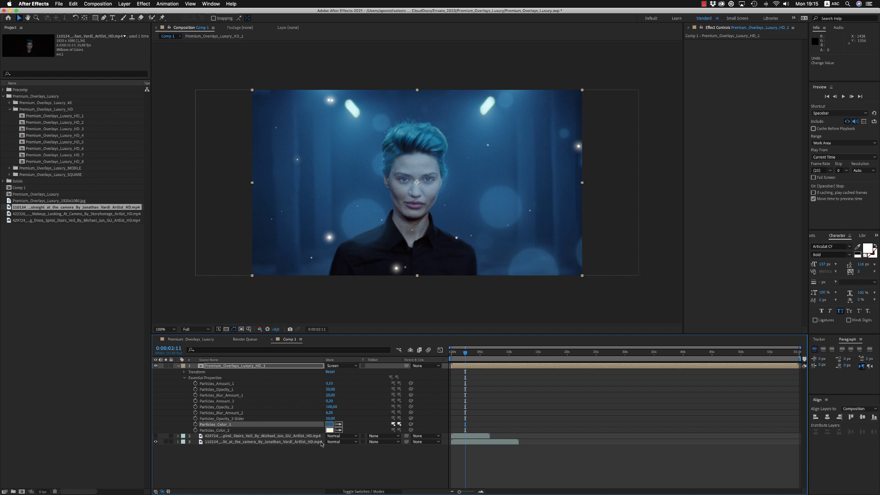
{"action": "left_click", "coordinate": [329, 424]}
{"action": "left_click", "coordinate": [650, 387]}
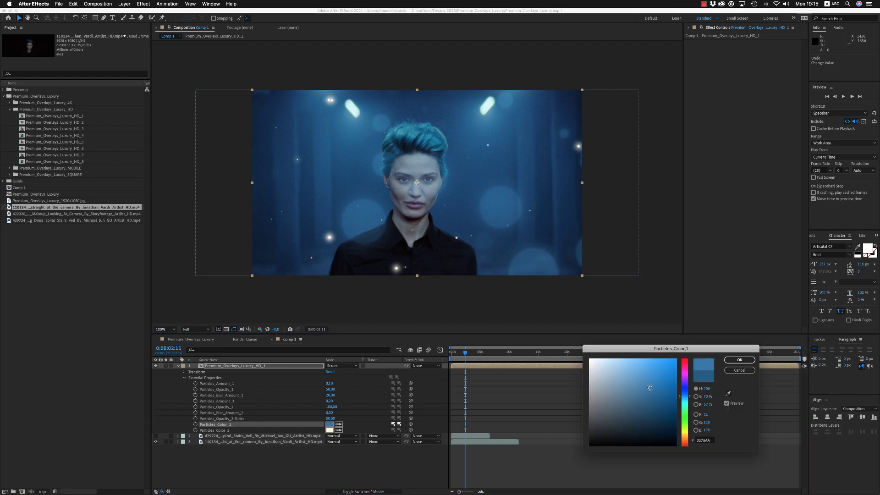
{"action": "left_click", "coordinate": [739, 360]}
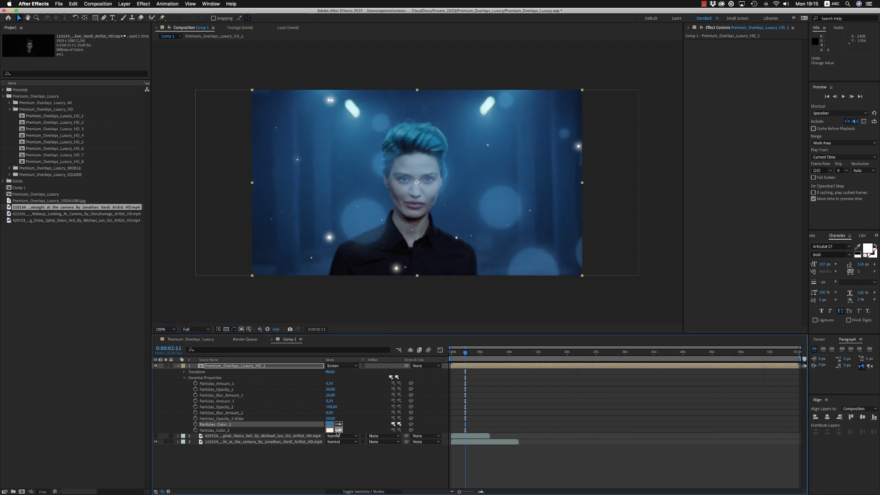
- Set Particles_Color_2 to a lighter blue
{"action": "left_click", "coordinate": [338, 429]}
{"action": "left_click", "coordinate": [329, 424]}
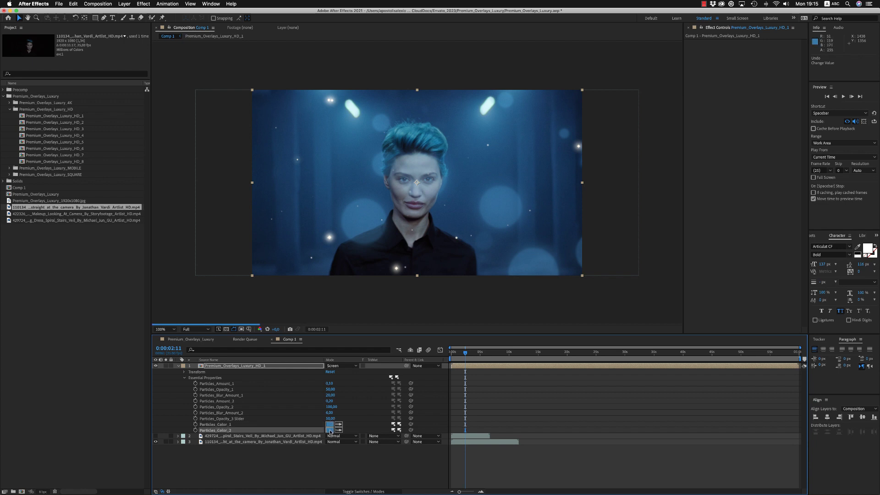
{"action": "left_click", "coordinate": [329, 430]}
{"action": "left_click_drag", "start_coordinate": [597, 381], "coordinate": [602, 356]}
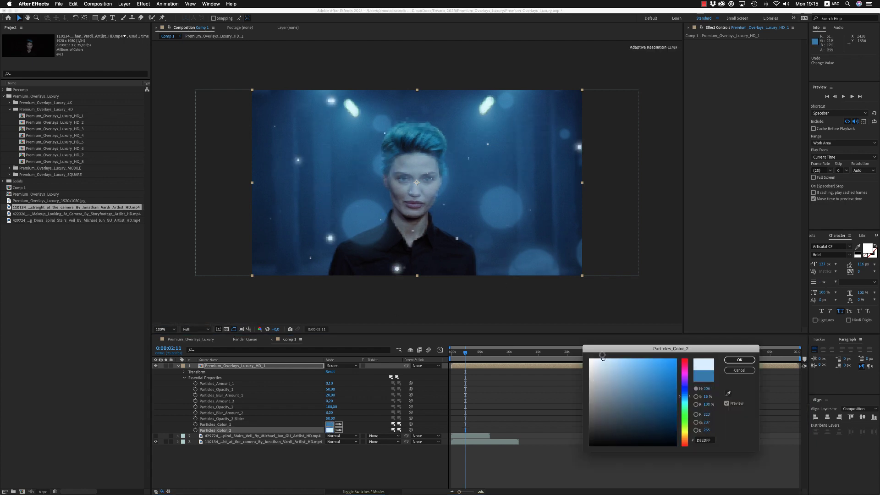
{"action": "left_click", "coordinate": [739, 360]}
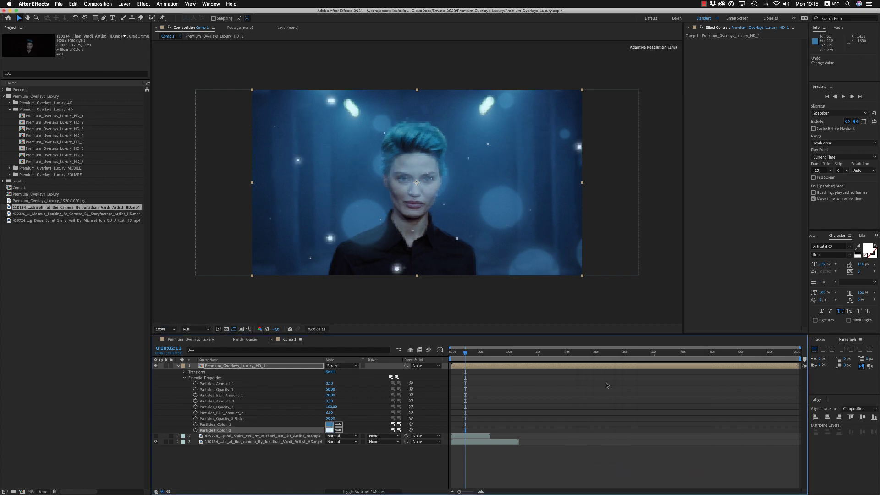
- Lower preview resolution to Quarter and slide the portrait clip slightly earlier
{"action": "left_click", "coordinate": [195, 329]}
{"action": "left_click", "coordinate": [194, 369]}
{"action": "left_click", "coordinate": [178, 366]}
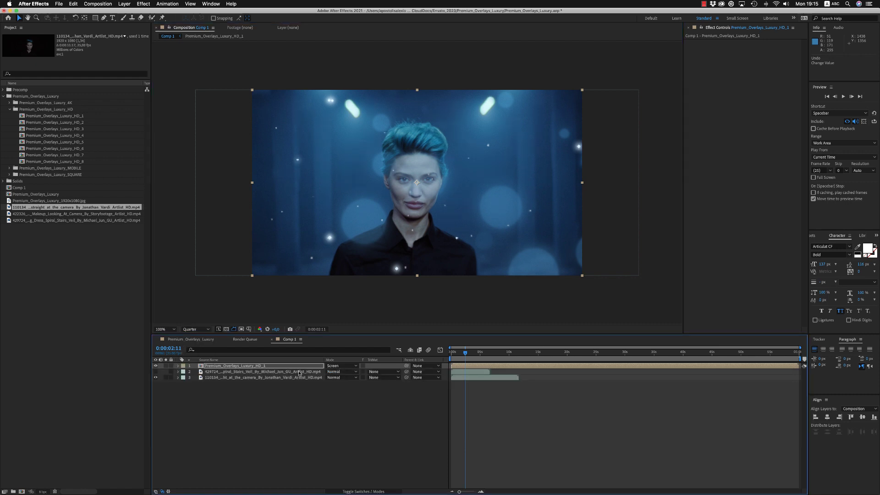
{"action": "key", "text": "Home"}
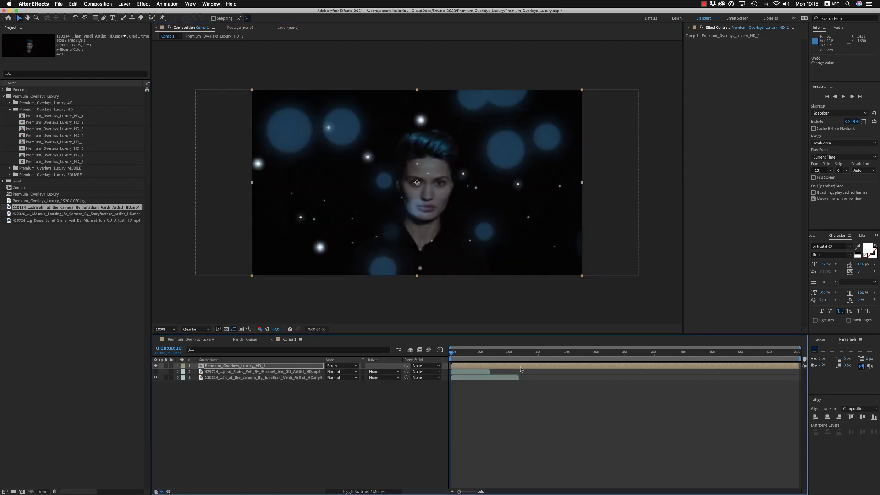
{"action": "left_click_drag", "start_coordinate": [513, 377], "coordinate": [504, 377]}
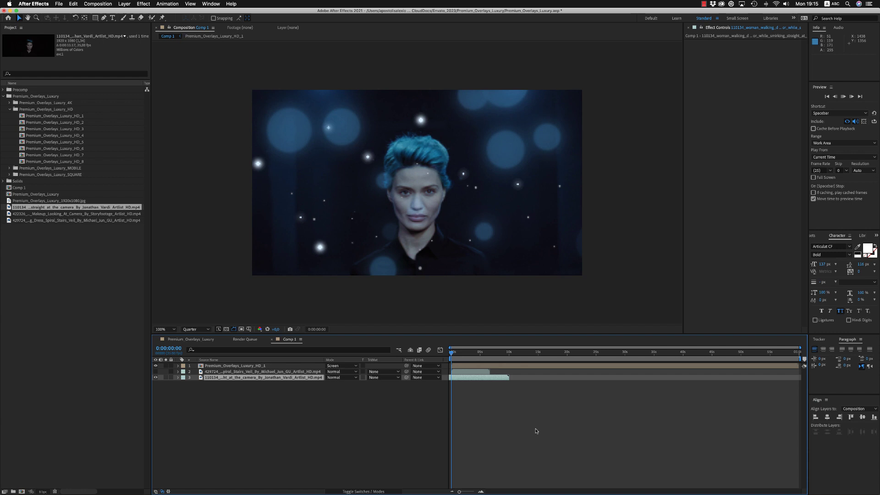
{"action": "key", "text": "space"}
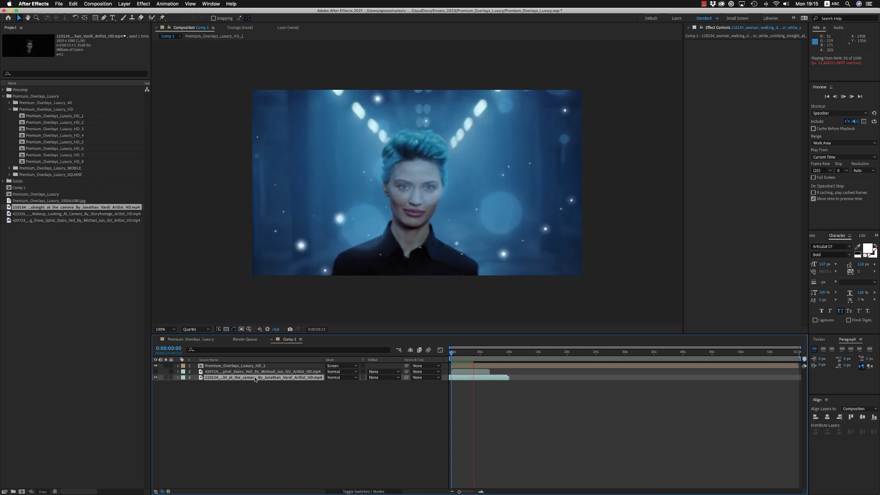
- Set the Particles_Opacity_3 Slider to 20 and preview the result
{"action": "left_click", "coordinate": [174, 366]}
{"action": "left_click", "coordinate": [178, 365]}
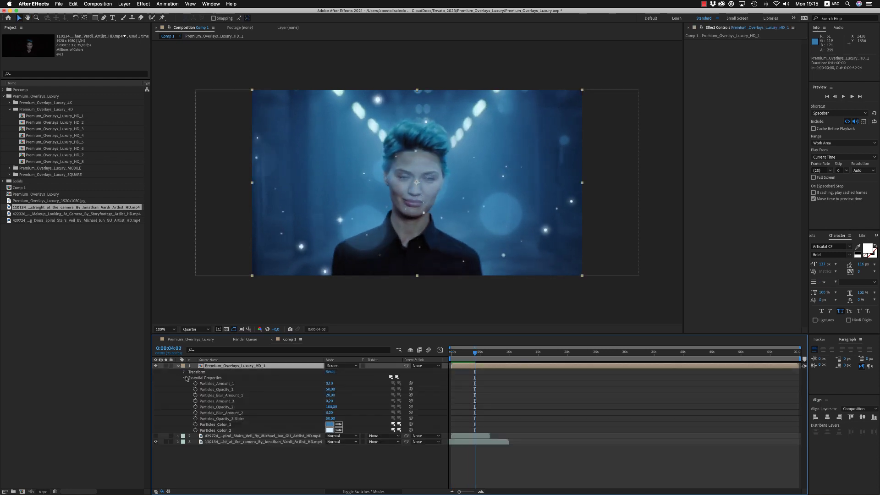
{"action": "left_click", "coordinate": [329, 419]}
{"action": "type", "text": "20"}
{"action": "key", "text": "Return"}
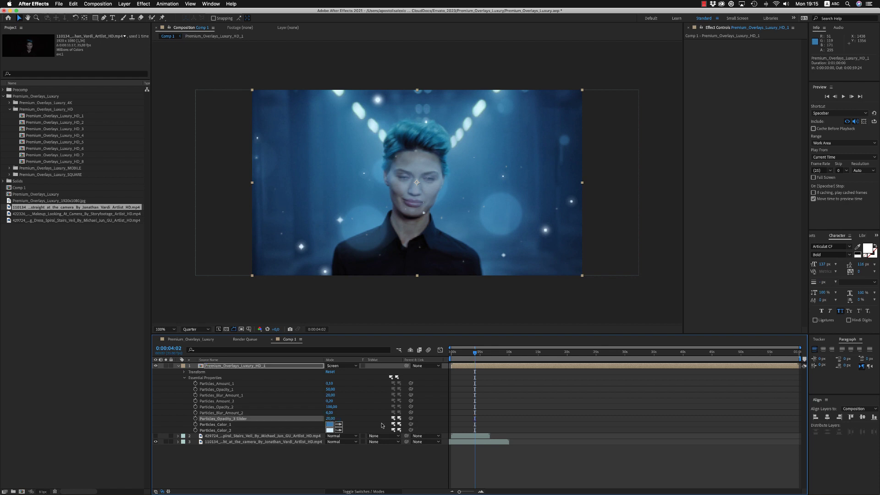
{"action": "key", "text": "space"}
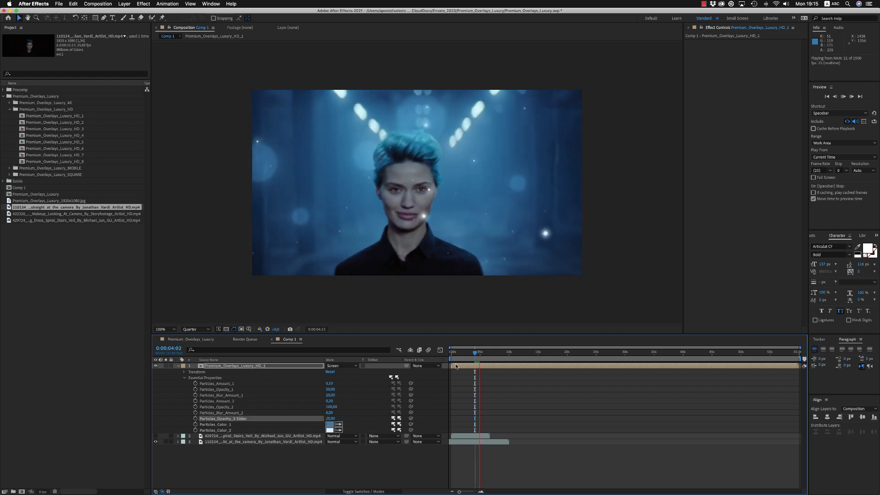
{"action": "left_click", "coordinate": [458, 364]}
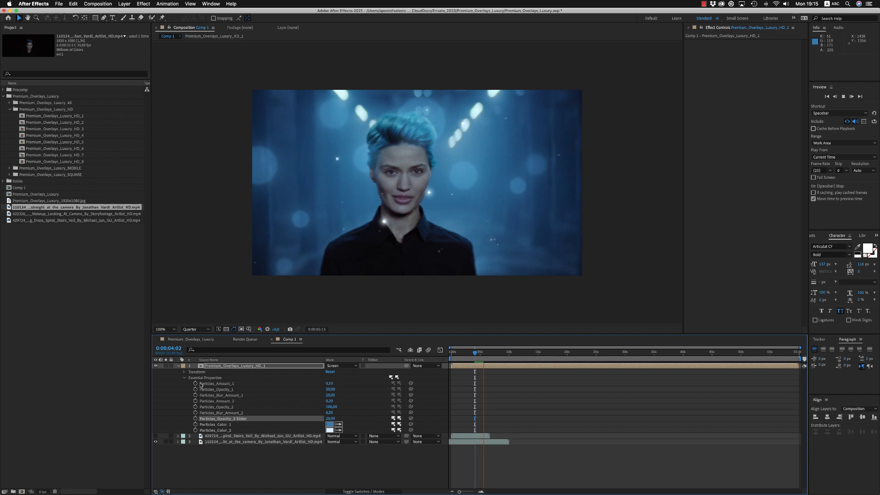
- Make the stairs clip visible again and move the current time to 0:00:03:04
{"action": "left_click", "coordinate": [178, 366]}
{"action": "left_click", "coordinate": [155, 371]}
{"action": "left_click", "coordinate": [239, 372]}
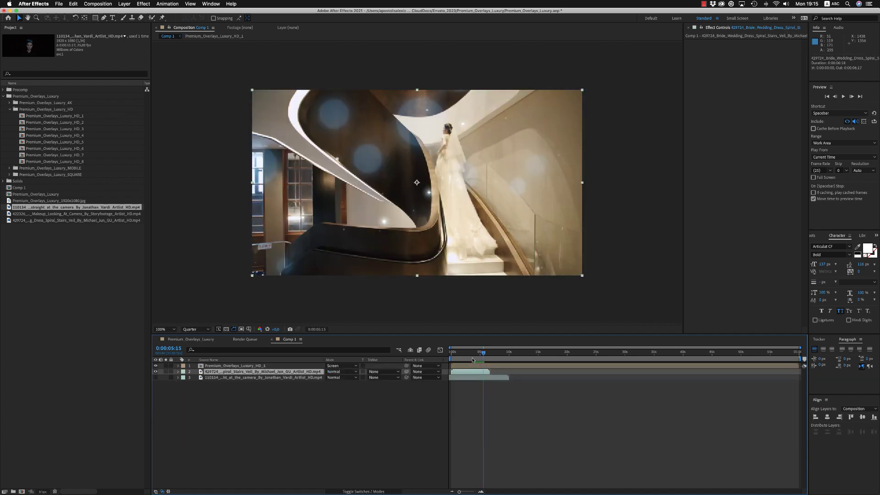
{"action": "left_click", "coordinate": [472, 352]}
{"action": "left_click_drag", "start_coordinate": [473, 352], "coordinate": [469, 352]}
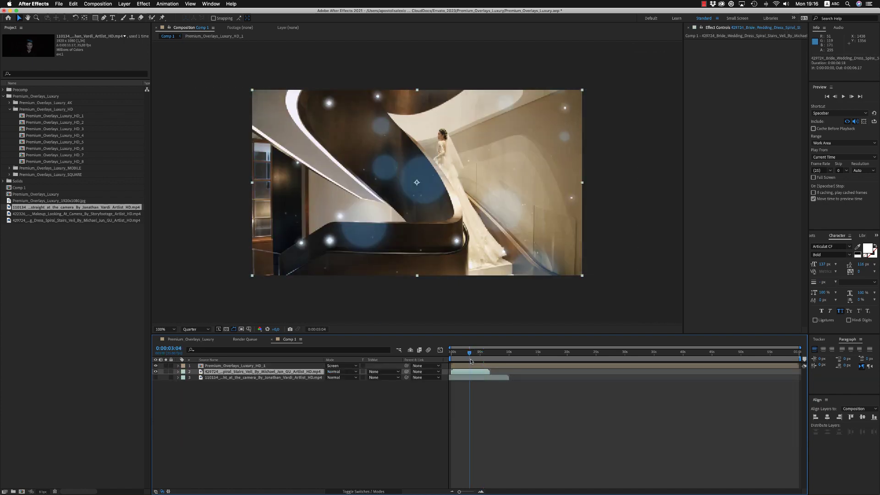
- Recolour Particles_Color_1 with a beige sampled from the stairs footage and set Particles_Color_2 to white
{"action": "left_click", "coordinate": [238, 366]}
{"action": "left_click", "coordinate": [178, 366]}
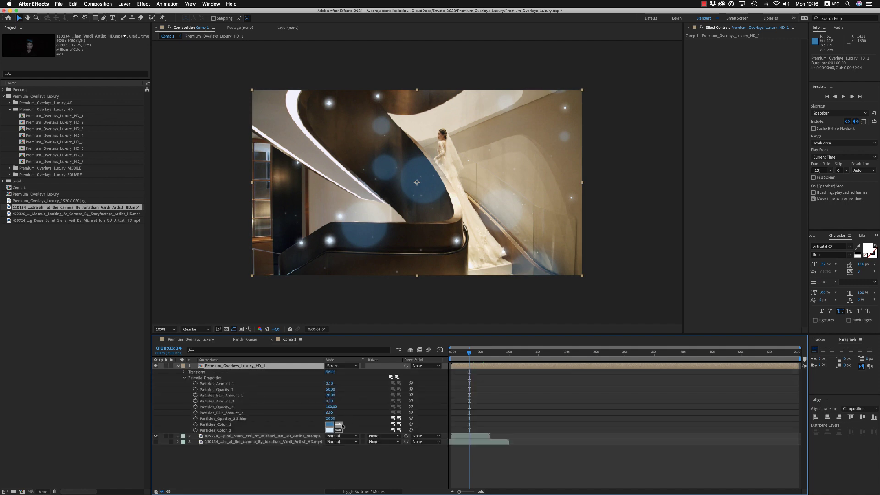
{"action": "left_click", "coordinate": [501, 163]}
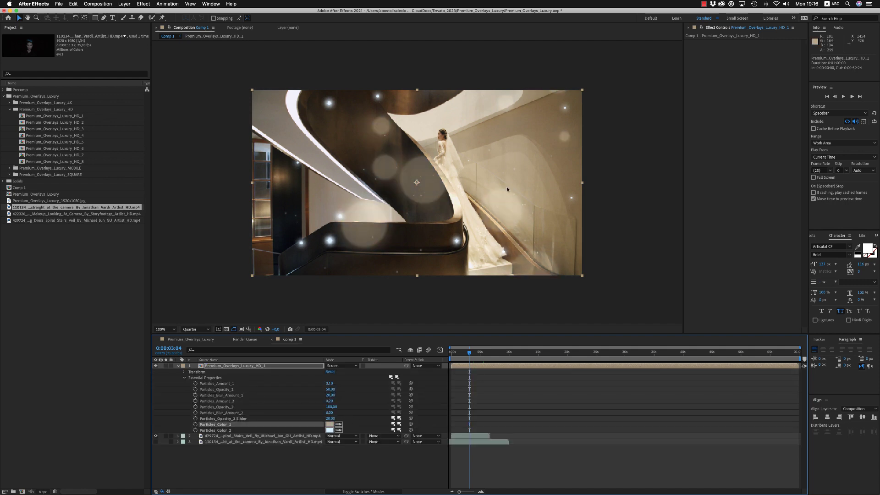
{"action": "left_click", "coordinate": [329, 430]}
{"action": "left_click", "coordinate": [740, 370]}
{"action": "left_click", "coordinate": [338, 430]}
{"action": "left_click", "coordinate": [330, 424]}
{"action": "left_click", "coordinate": [330, 430]}
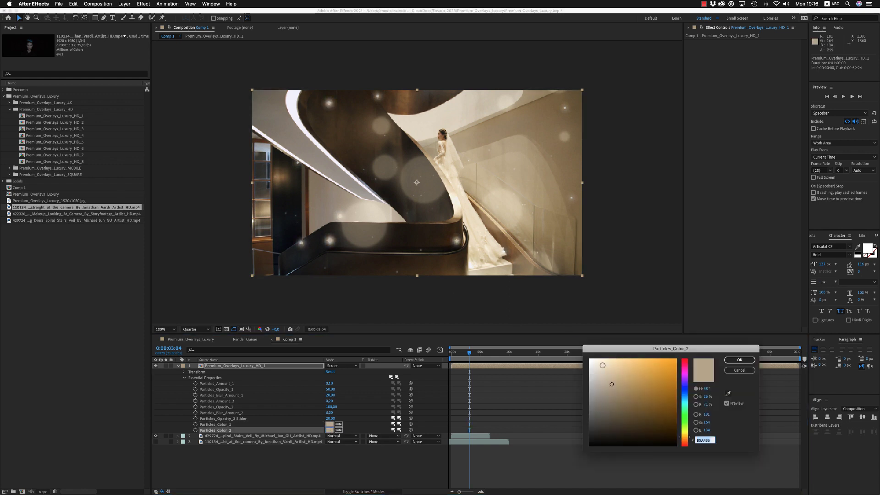
{"action": "left_click", "coordinate": [590, 361]}
{"action": "left_click", "coordinate": [739, 360]}
- Preview the recoloured overlay from the start, then collapse and deselect the overlay layer
{"action": "key", "text": "Home"}
{"action": "key", "text": "space"}
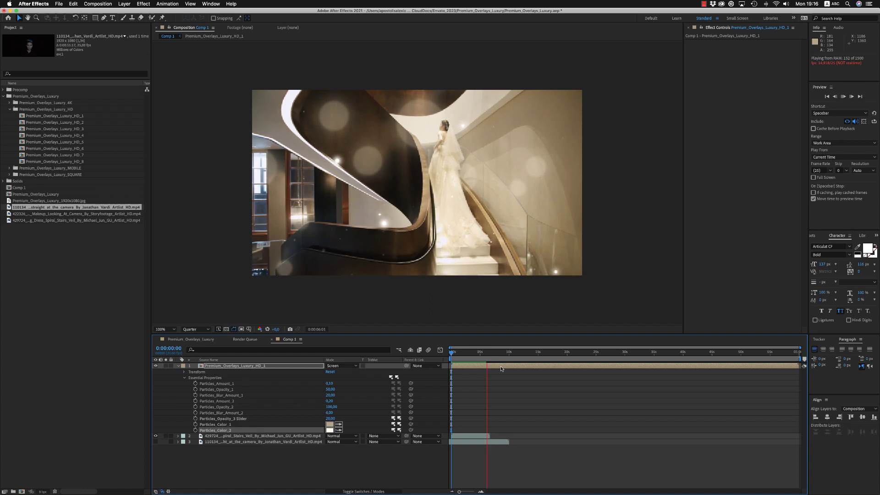
{"action": "left_click", "coordinate": [474, 353]}
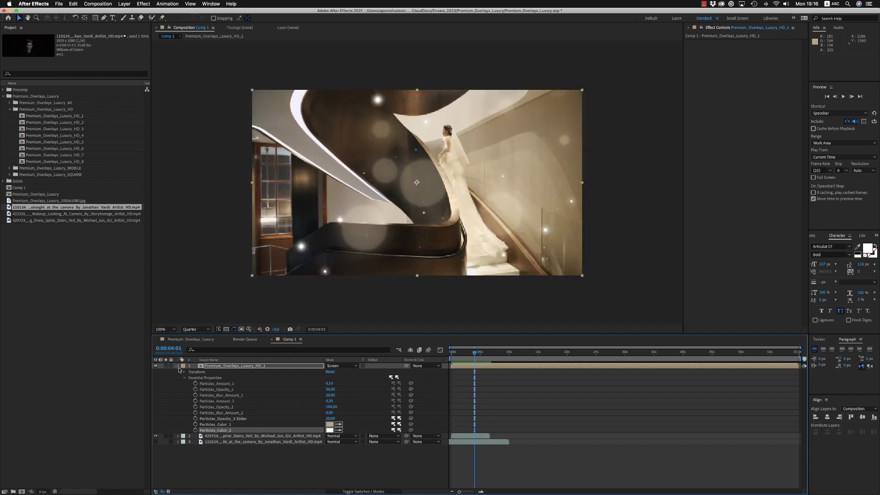
{"action": "left_click", "coordinate": [178, 366]}
{"action": "left_click", "coordinate": [237, 455]}
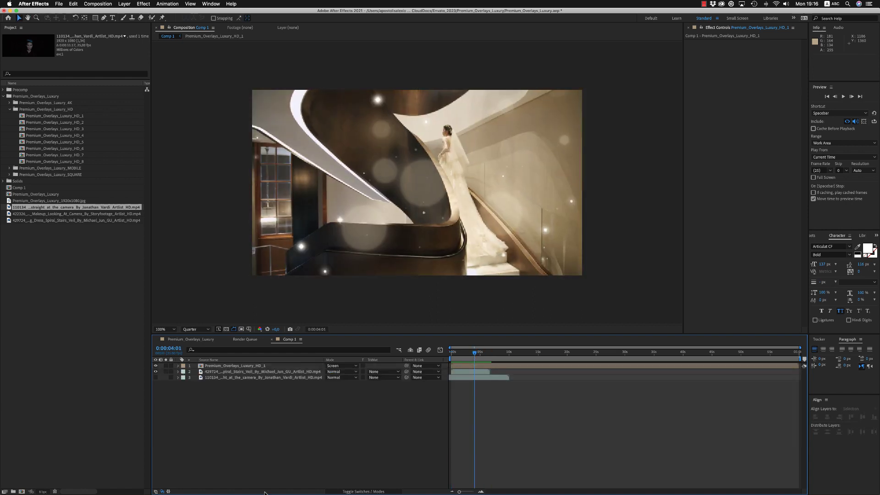
- Switch to Premiere Pro, scroll to the SQUARE overlay templates, and open the empty Square sequence
{"action": "left_click", "coordinate": [295, 482]}
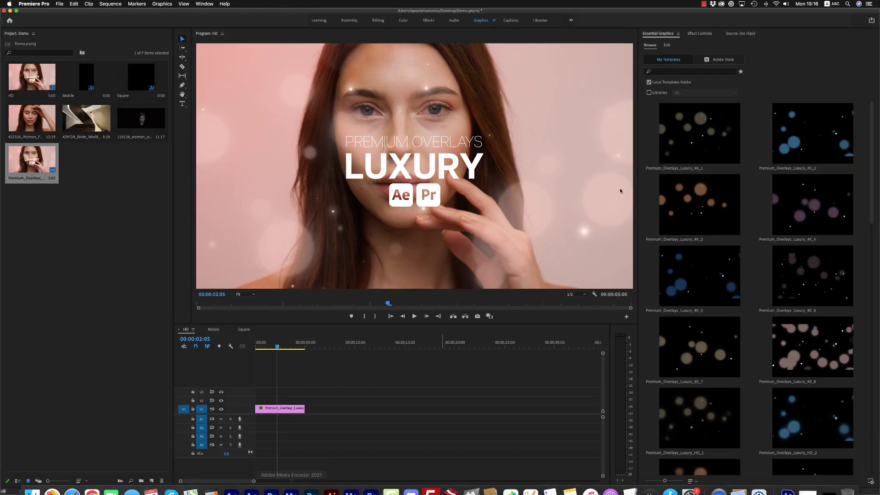
{"action": "left_click_drag", "start_coordinate": [872, 143], "coordinate": [876, 424]}
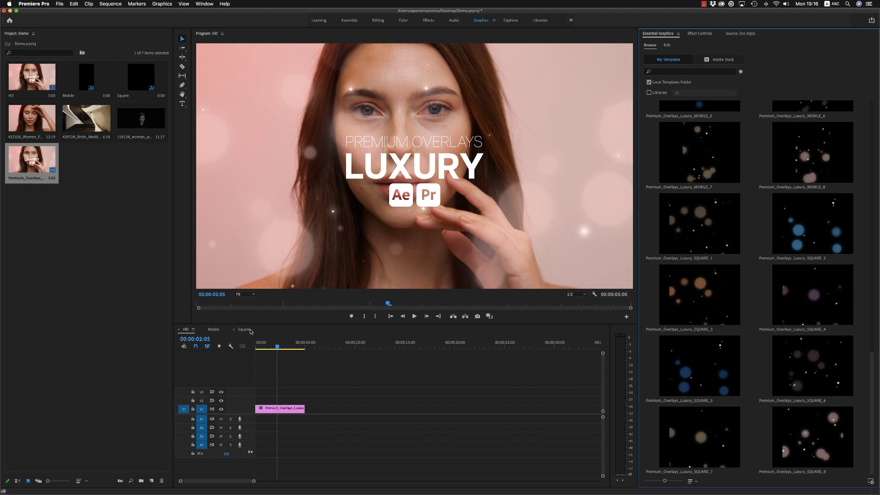
{"action": "left_click", "coordinate": [245, 330]}
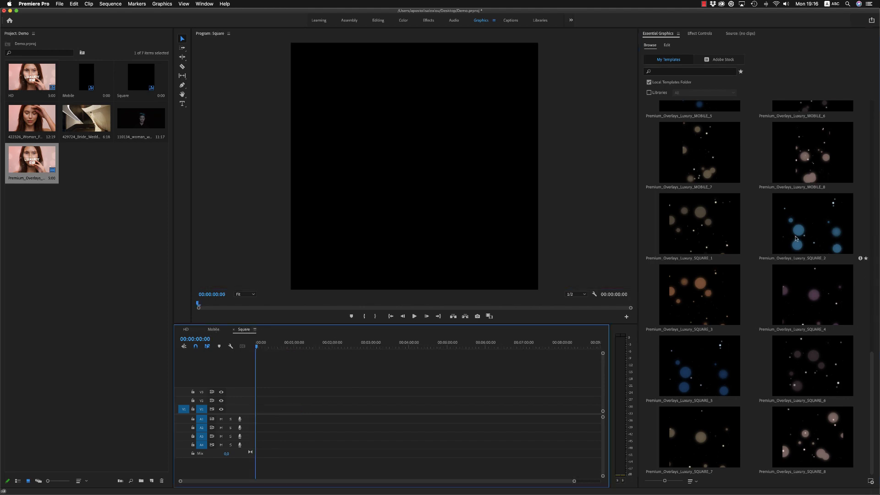
- Place the Premium_Overlays_Luxury_SQUARE_2 template in the Square sequence and scale it to frame size
{"action": "left_click_drag", "start_coordinate": [806, 230], "coordinate": [277, 408]}
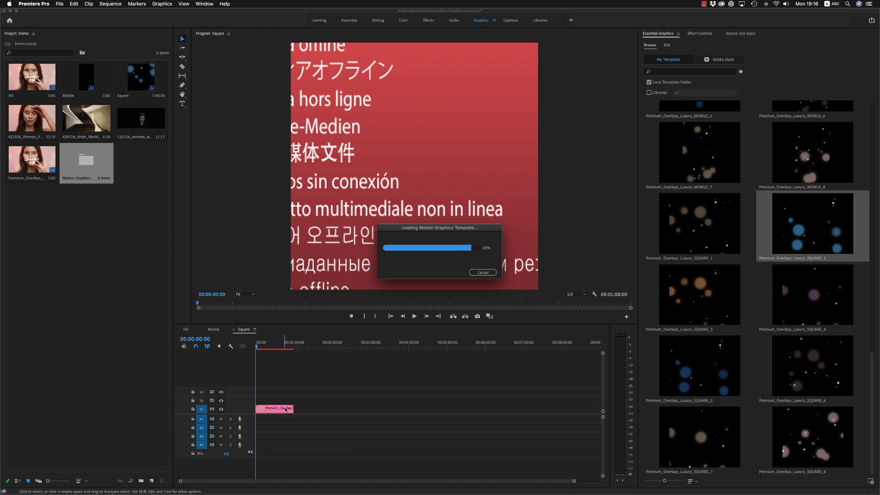
{"action": "left_click", "coordinate": [280, 409]}
{"action": "right_click", "coordinate": [281, 411]}
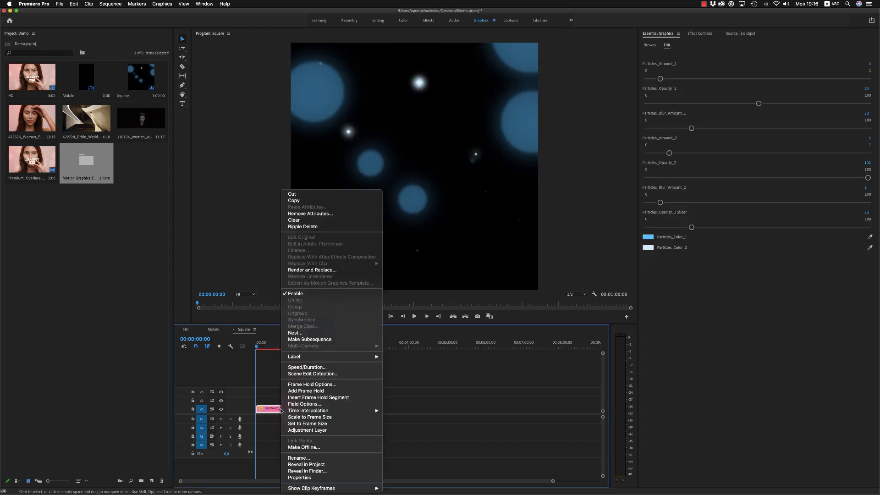
{"action": "left_click", "coordinate": [326, 417]}
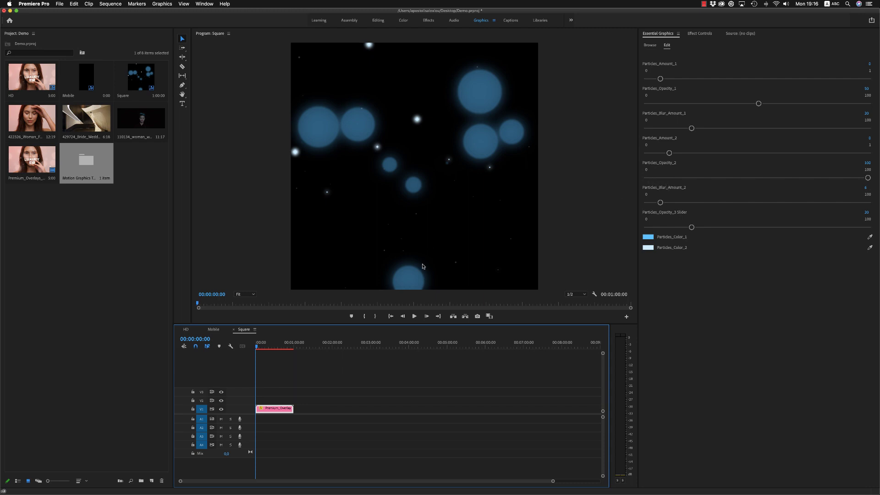
- Move the overlay clip up to V2 and put the woman portrait clip on V1
{"action": "left_click", "coordinate": [271, 346]}
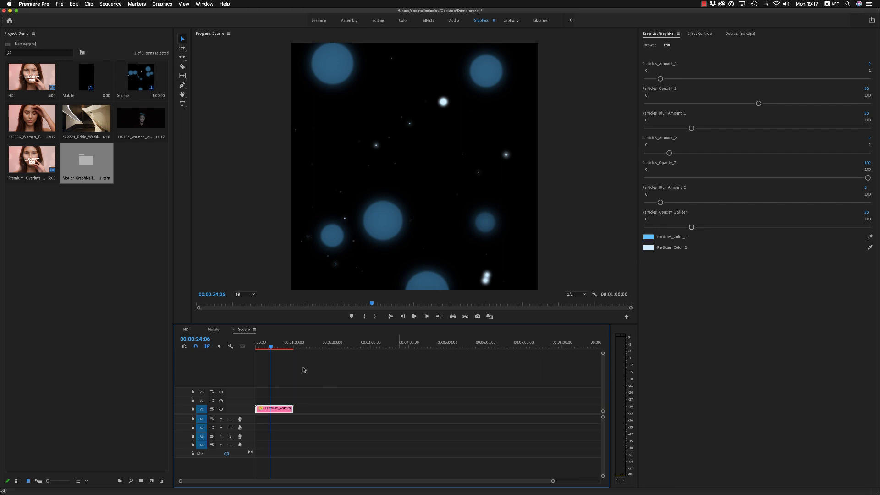
{"action": "left_click_drag", "start_coordinate": [265, 412], "coordinate": [265, 403]}
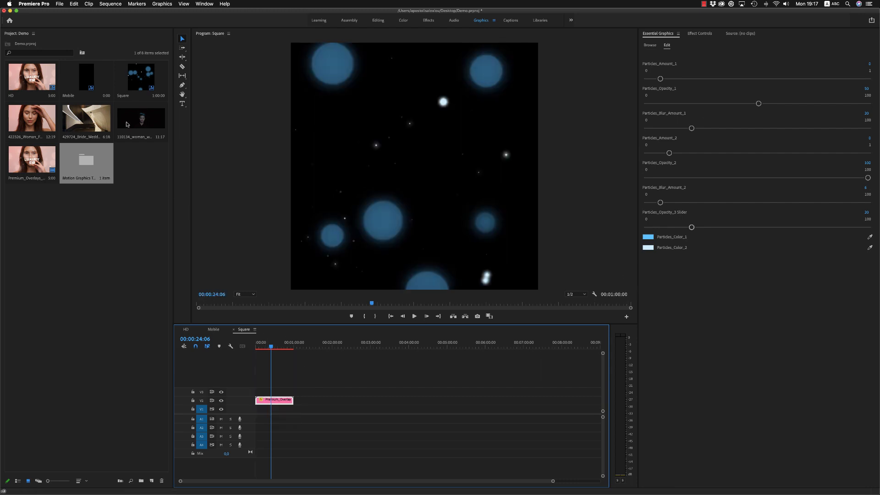
{"action": "left_click_drag", "start_coordinate": [30, 119], "coordinate": [259, 409]}
- Zoom the timeline in and set the overlay clip's Opacity blend mode to Screen
{"action": "left_click", "coordinate": [261, 346]}
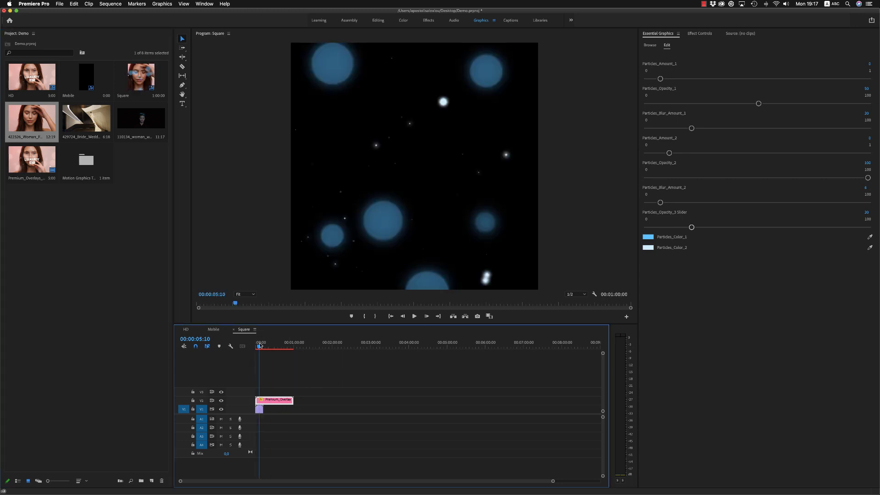
{"action": "key", "text": "="}
{"action": "key", "text": "="}
{"action": "key", "text": "="}
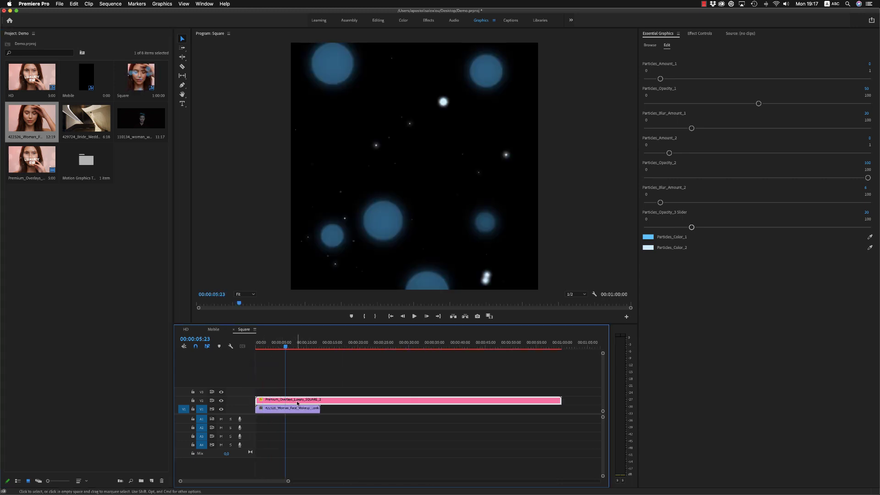
{"action": "left_click", "coordinate": [708, 35]}
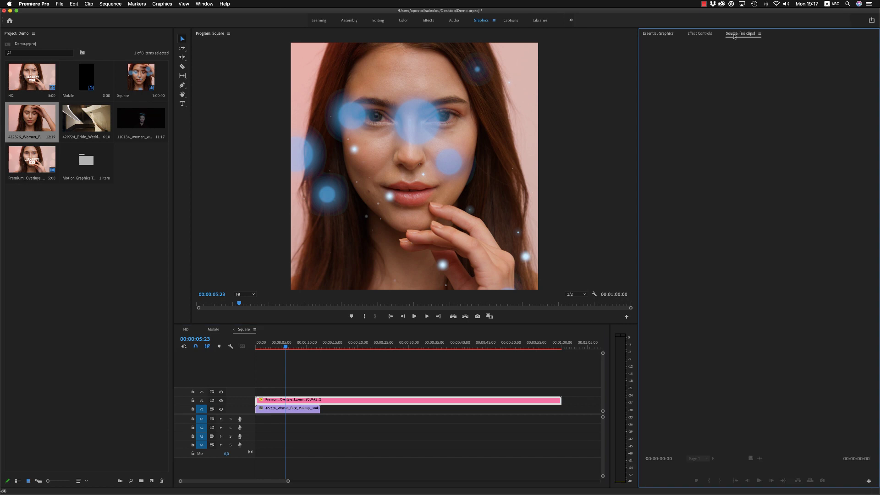
{"action": "left_click", "coordinate": [300, 400]}
{"action": "left_click", "coordinate": [715, 148]}
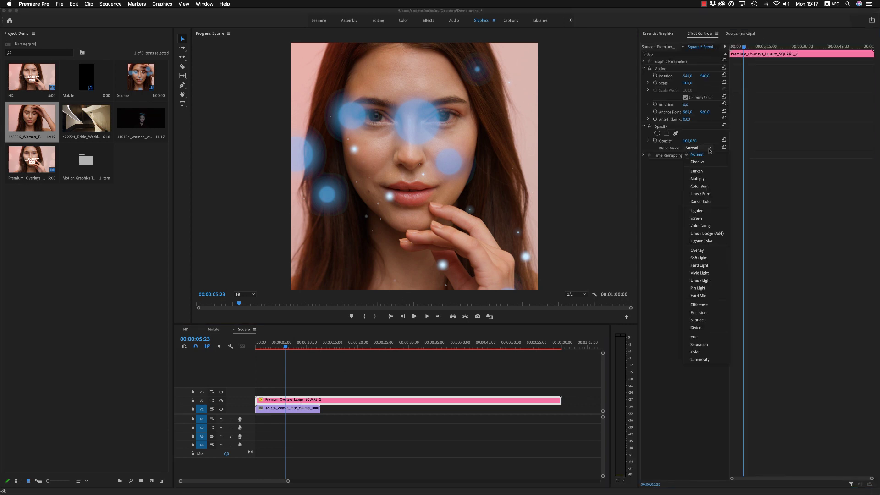
{"action": "left_click", "coordinate": [707, 220]}
- Check the Screen blend at a later frame and select the woman portrait clip
{"action": "left_click", "coordinate": [290, 343]}
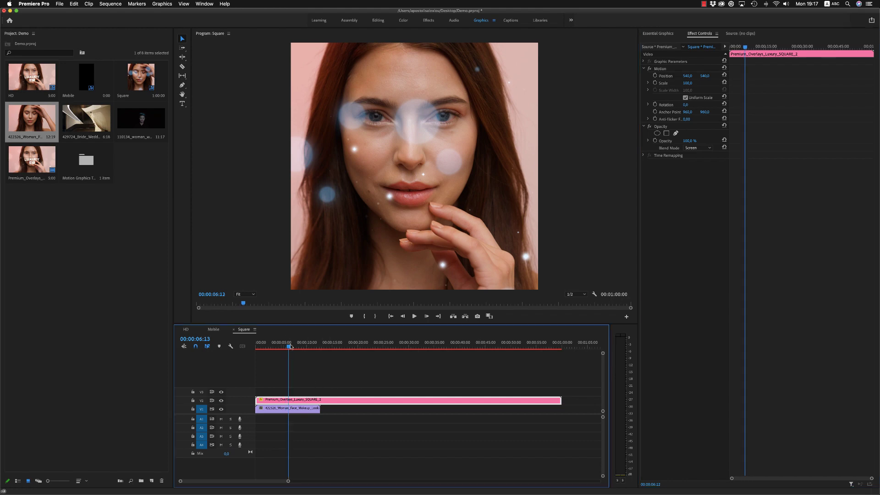
{"action": "left_click", "coordinate": [287, 408]}
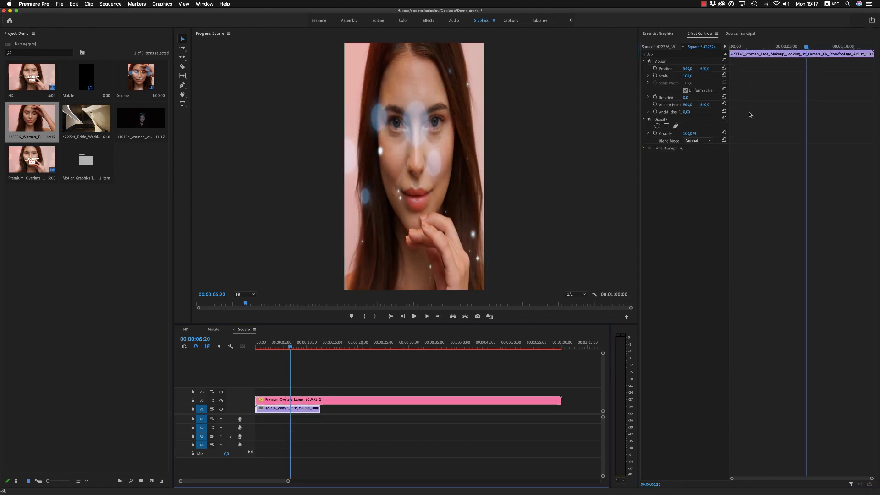
{"action": "left_click", "coordinate": [665, 35]}
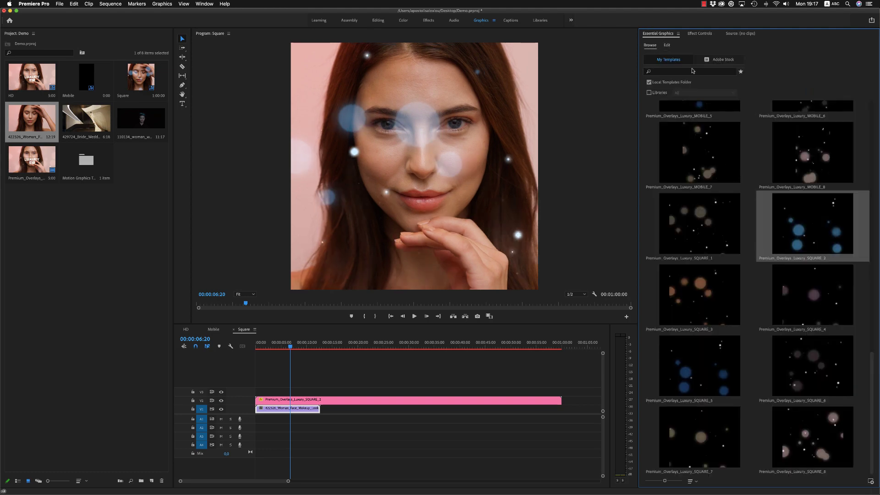
- Sample the portrait's pink background into the overlay's Particles_Color_1
{"action": "left_click", "coordinate": [667, 46]}
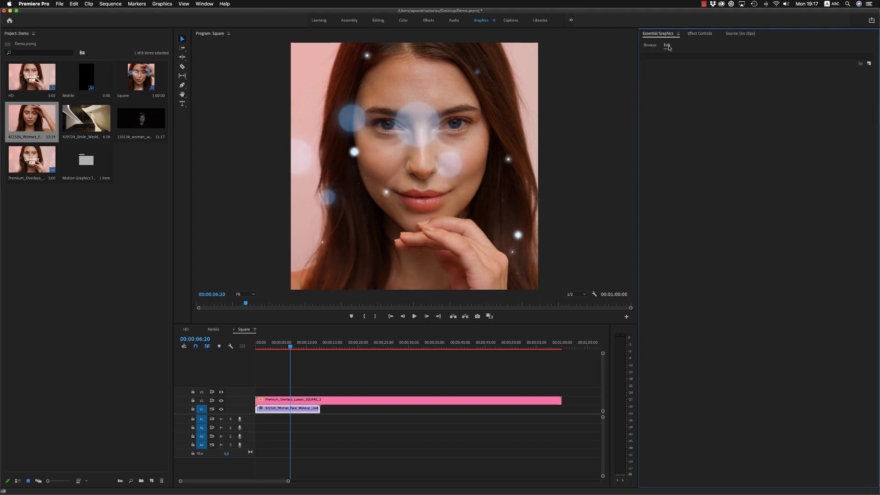
{"action": "left_click", "coordinate": [307, 401]}
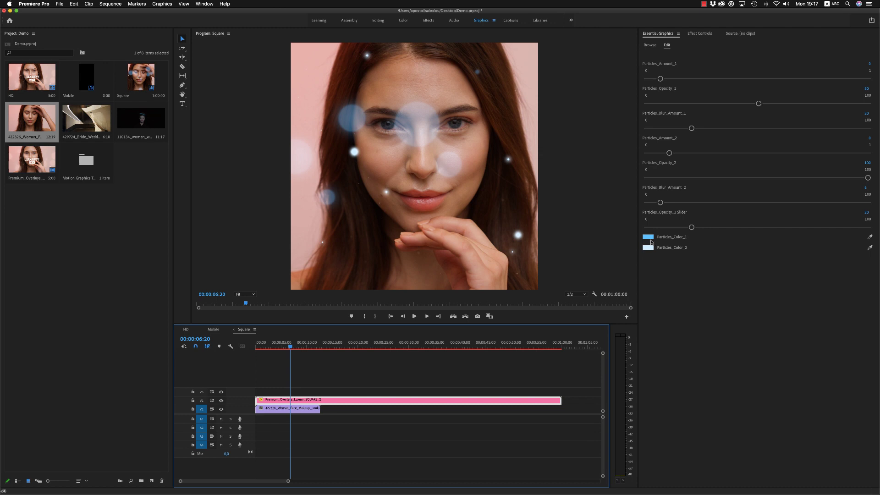
{"action": "left_click", "coordinate": [869, 236]}
{"action": "left_click", "coordinate": [528, 52]}
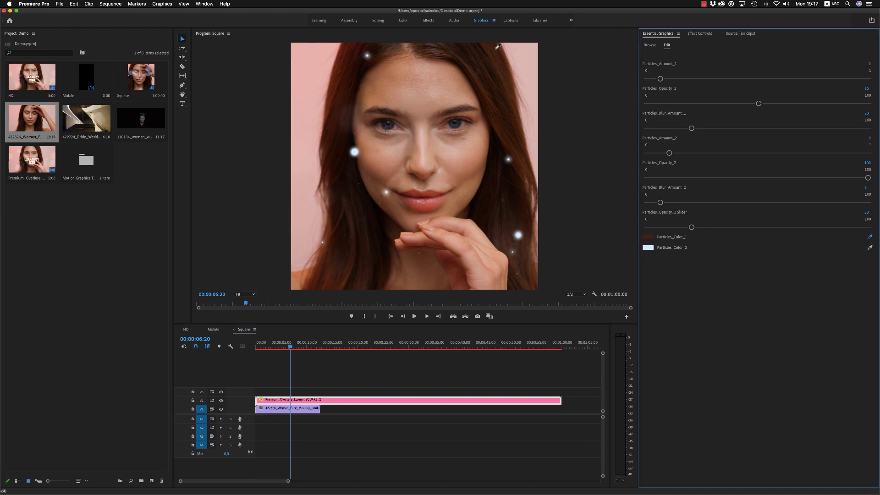
- Darken Particles_Color_1 to CE9288 and return to the sequence's first frame
{"action": "left_click", "coordinate": [647, 238]}
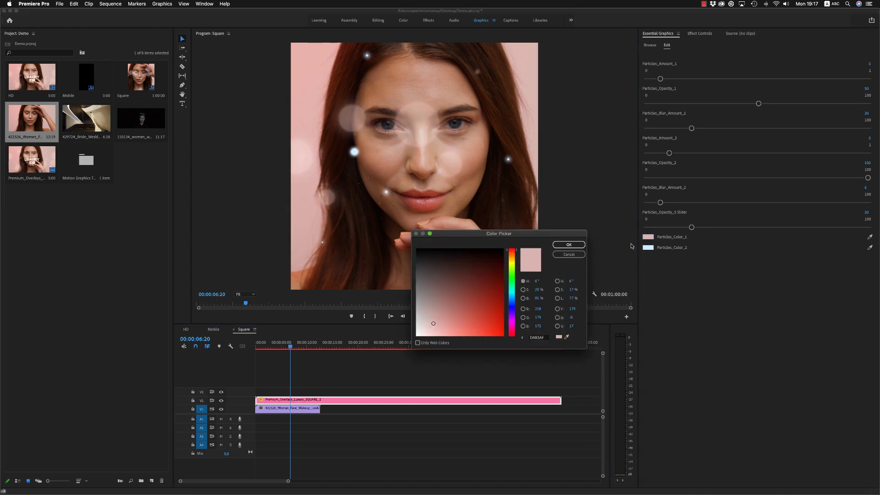
{"action": "left_click_drag", "start_coordinate": [436, 323], "coordinate": [444, 319]}
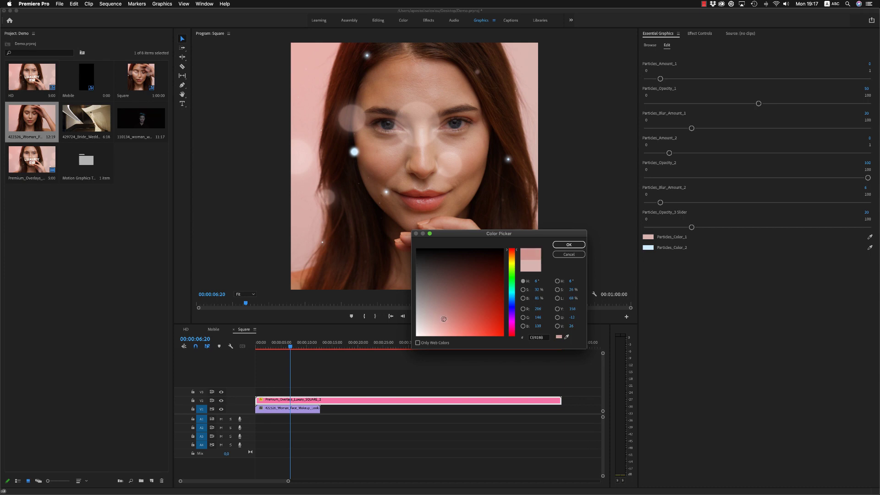
{"action": "left_click", "coordinate": [568, 244]}
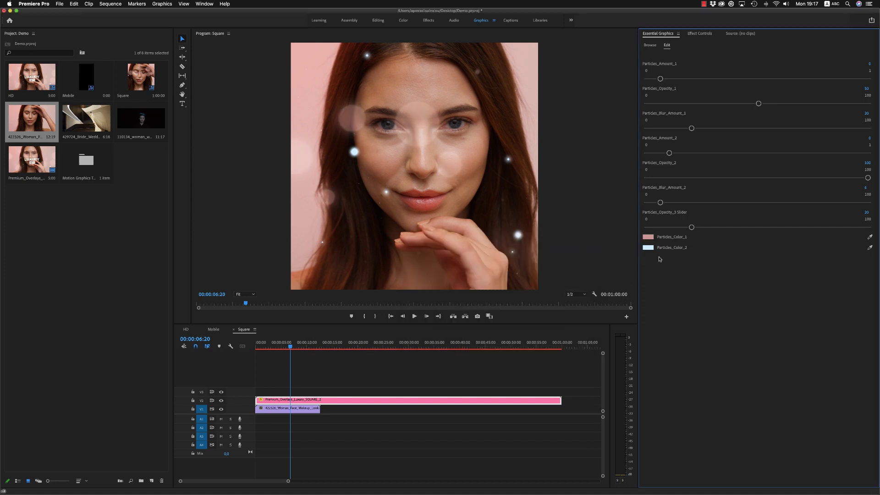
{"action": "left_click", "coordinate": [302, 380]}
{"action": "key", "text": "Home"}
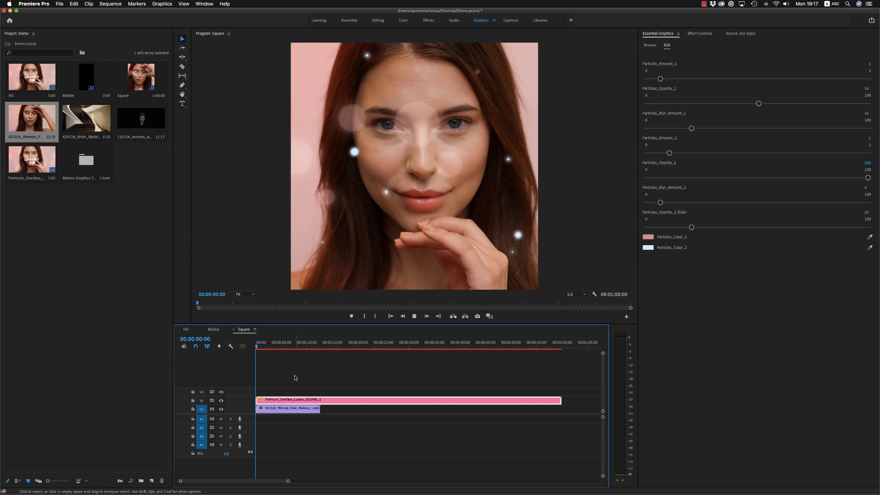
{"action": "key", "text": "space"}
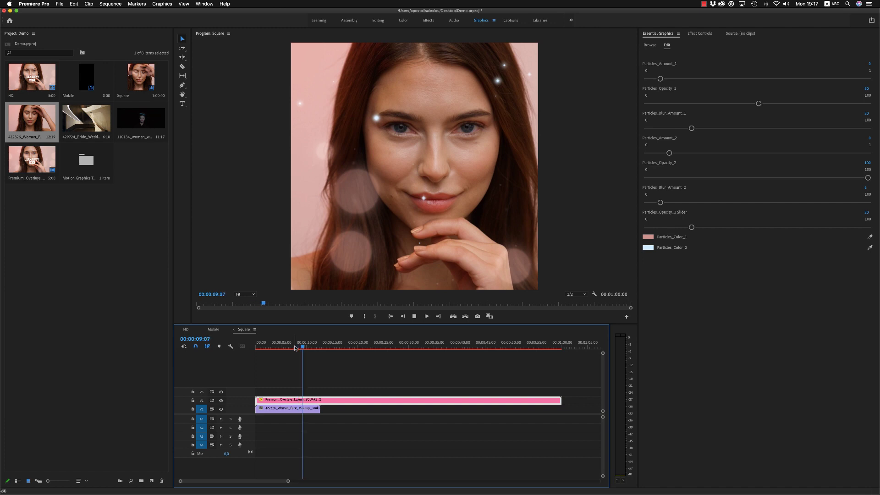
{"action": "left_click", "coordinate": [299, 347]}
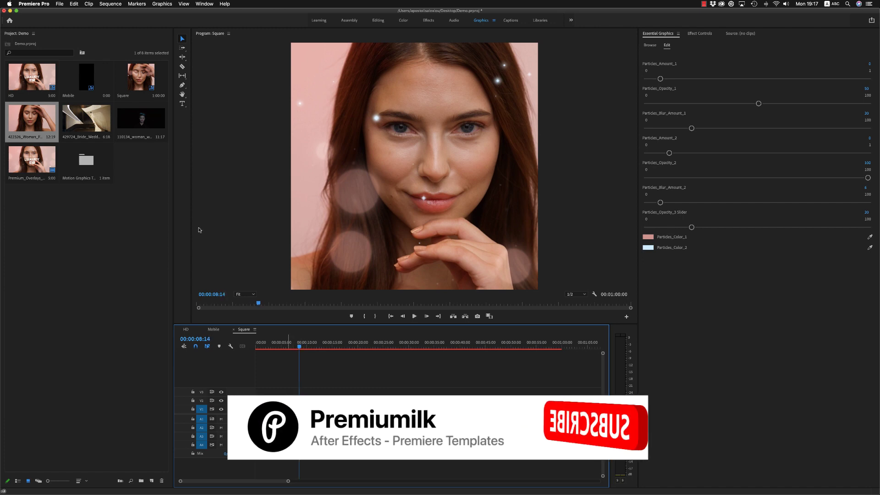
{"action": "left_click", "coordinate": [291, 347]}
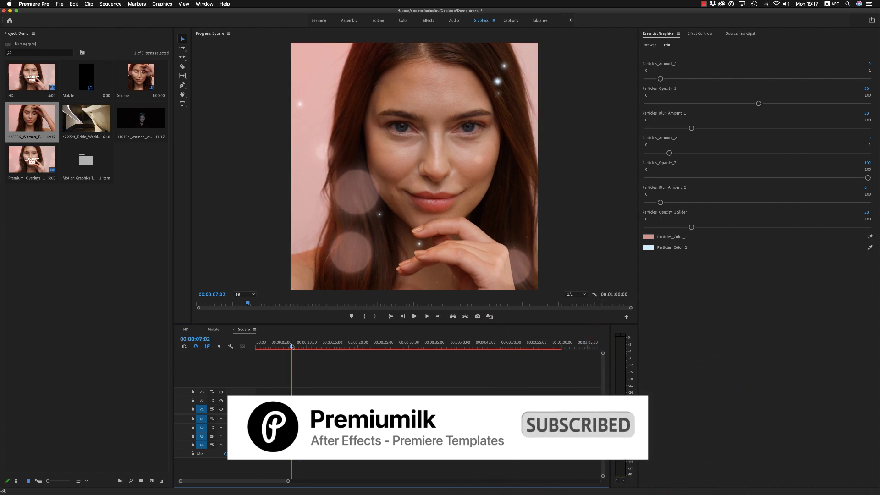